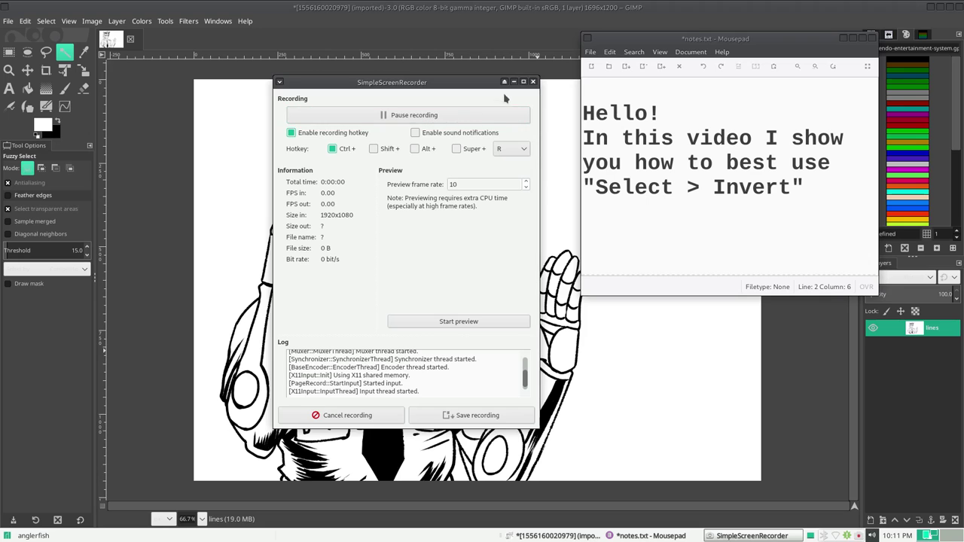
# - Review the intro greeting in notes.txt, then scroll down to the step list starting with Add Alpha Channel
pyautogui.click(514, 82)
pyautogui.moveTo(584, 114); pyautogui.dragTo(661, 115)
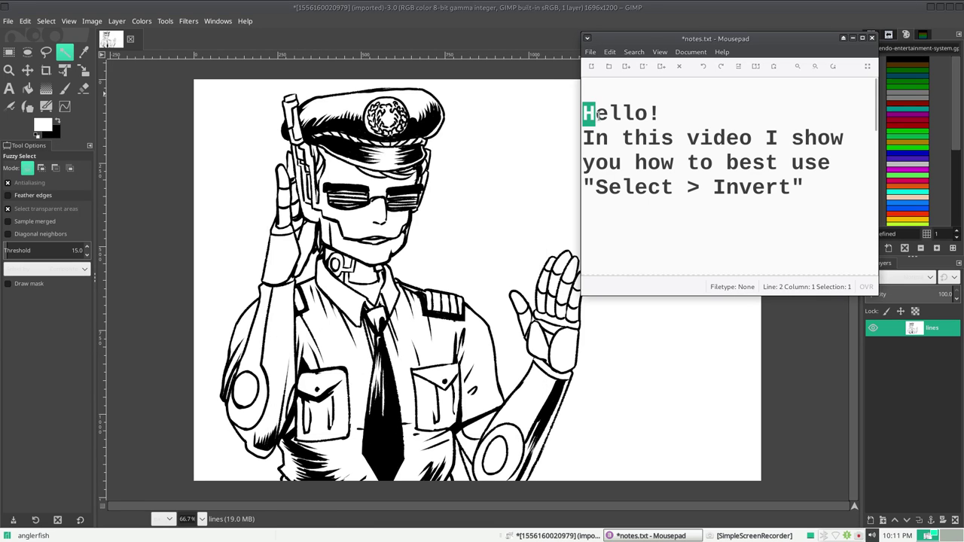
pyautogui.moveTo(762, 122)
pyautogui.mouseDown()
pyautogui.moveTo(842, 134)
pyautogui.moveTo(837, 186)
pyautogui.mouseUp()
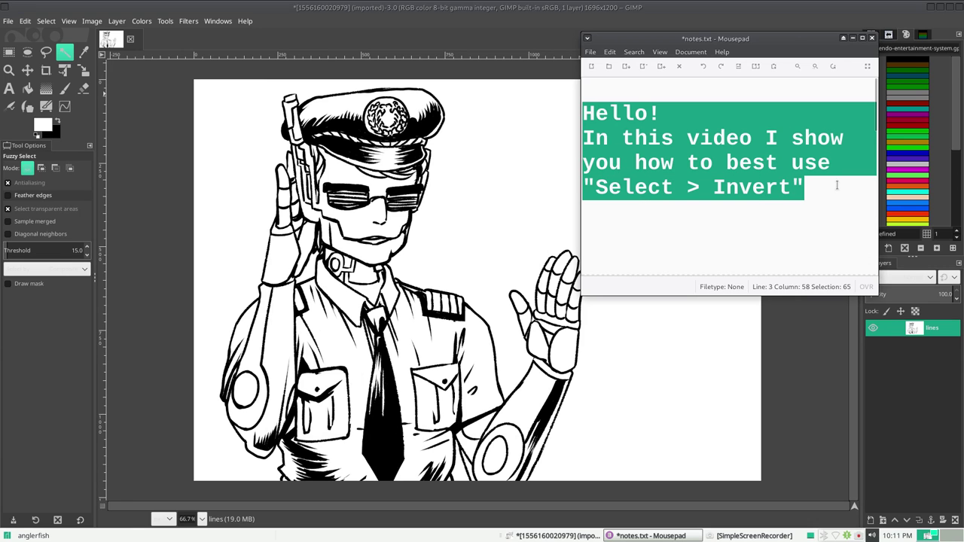
pyautogui.click(828, 210)
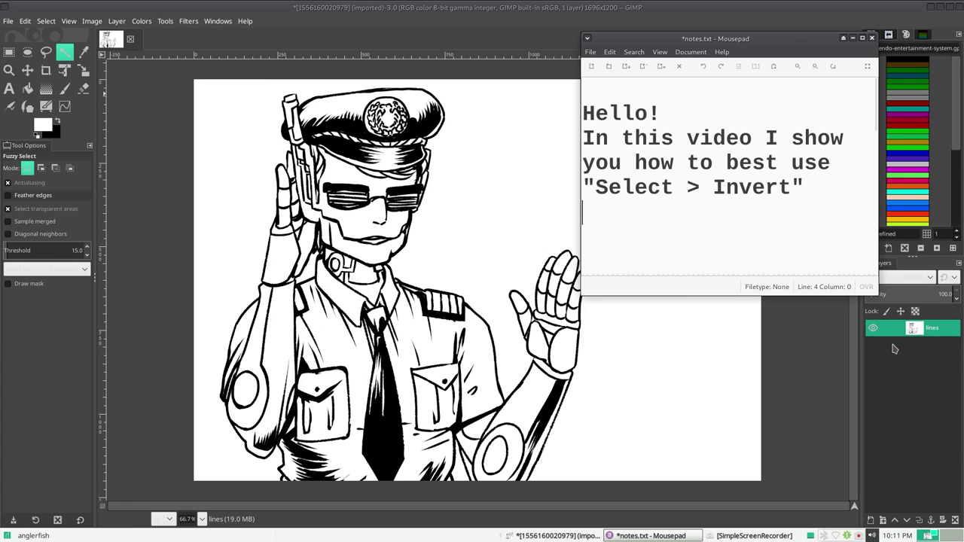
pyautogui.moveTo(876, 181)
pyautogui.moveTo(878, 113); pyautogui.dragTo(868, 197)
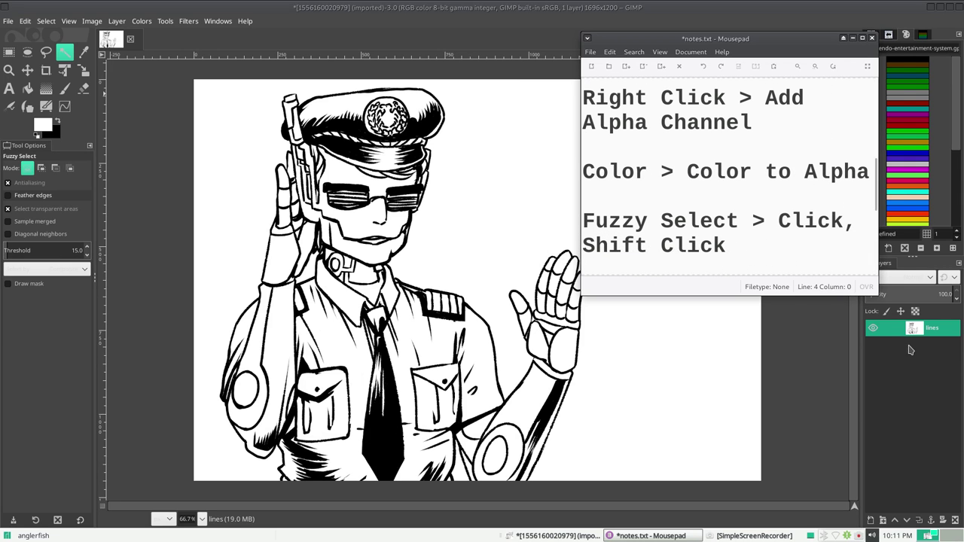
# - Add an alpha channel to the lines layer from its right-click menu
pyautogui.rightClick(902, 332)
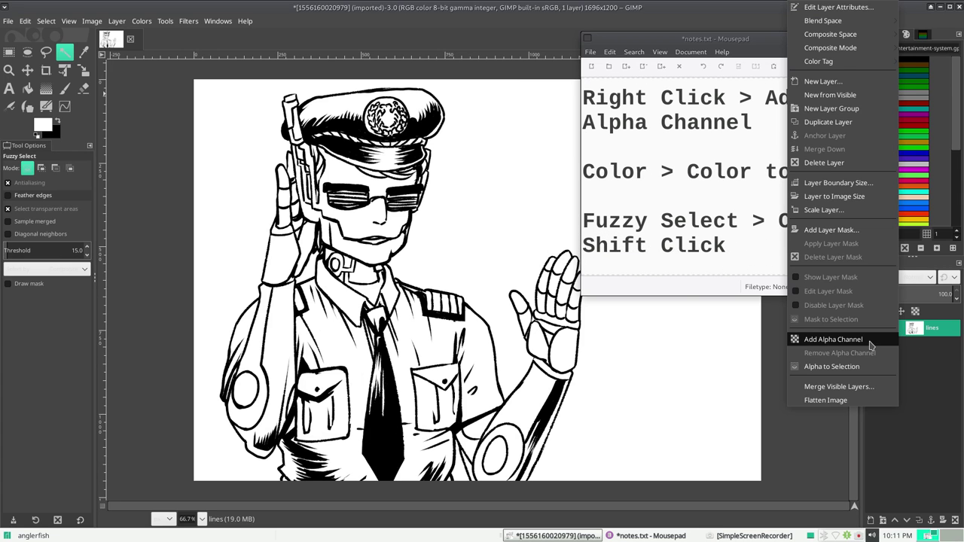
pyautogui.click(870, 346)
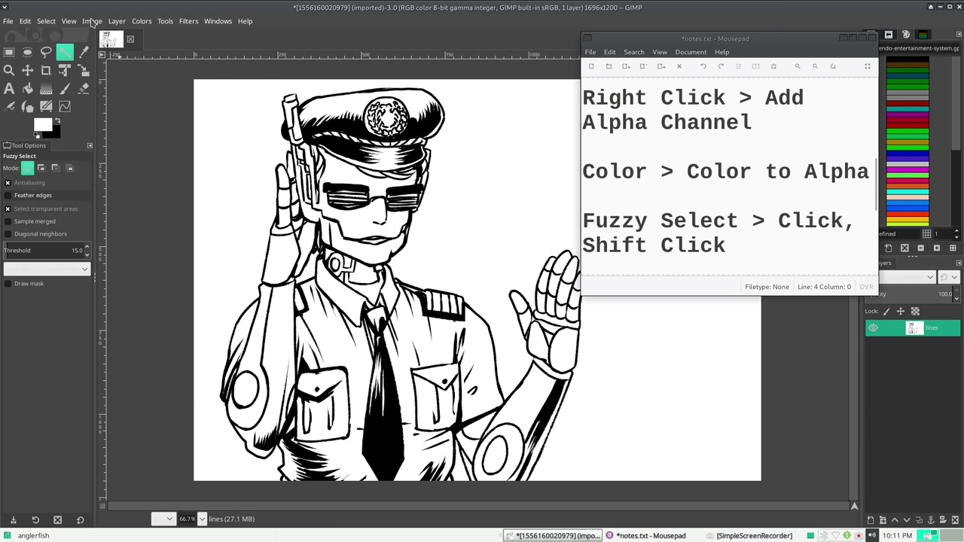
# - Apply Colors > Color to Alpha with white to make the background transparent, then pick Fuzzy Select
pyautogui.click(141, 21)
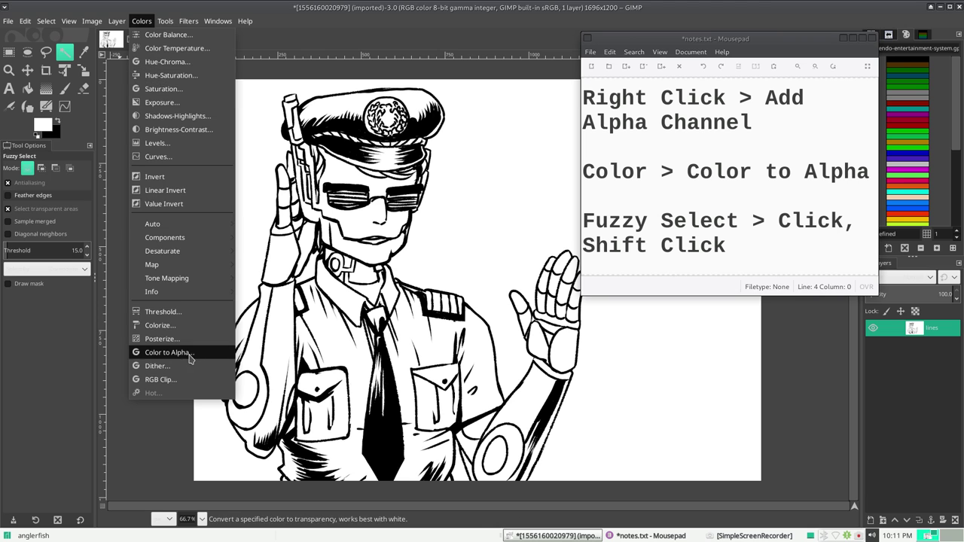
pyautogui.click(191, 359)
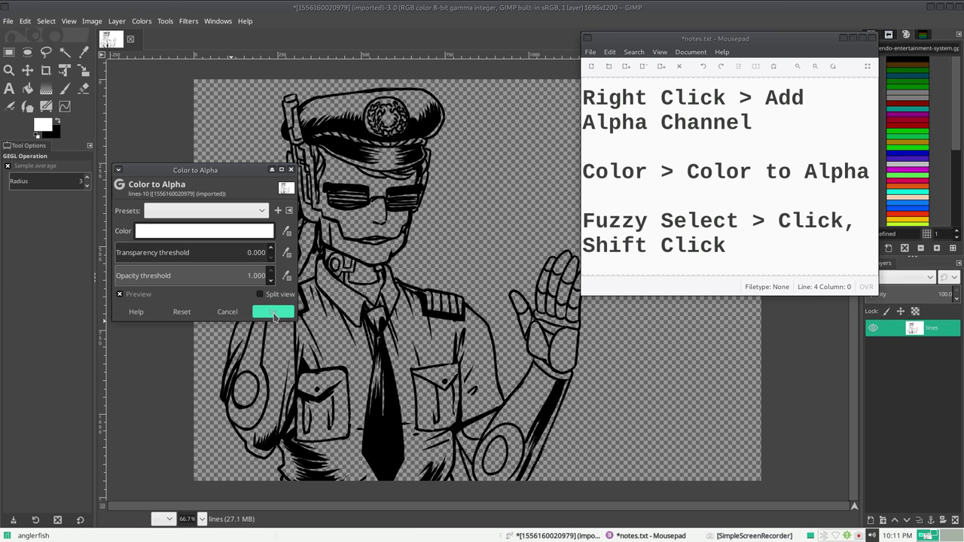
pyautogui.click(273, 312)
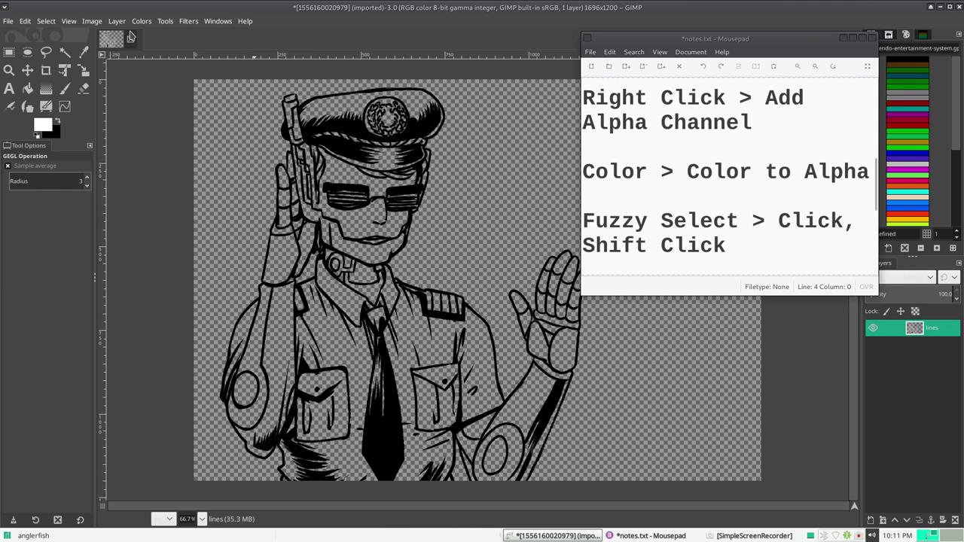
pyautogui.click(65, 52)
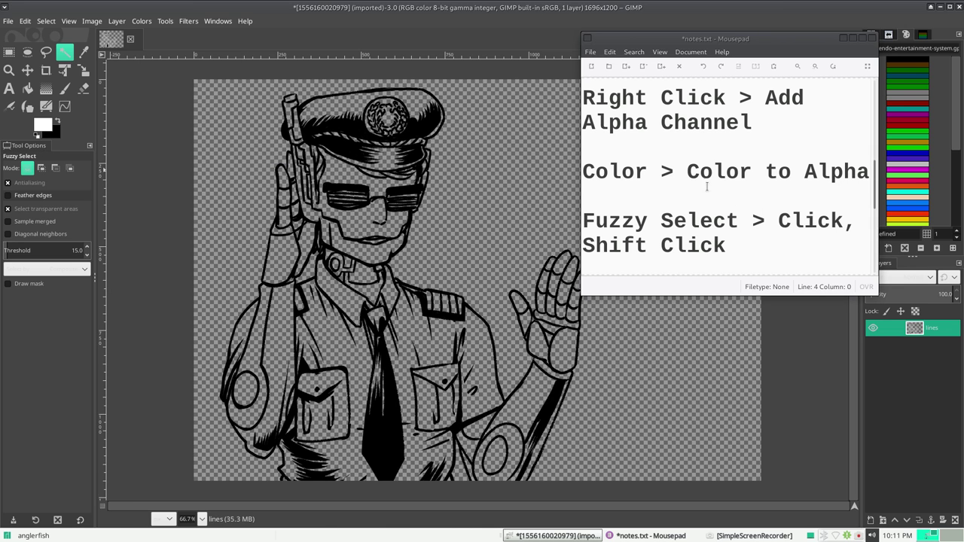
# - Replace the finished top two steps in the notes with the pasted hold-shift tip
pyautogui.click(874, 171)
pyautogui.scroll(-1, 872, 186)
pyautogui.scroll(1, 871, 184)
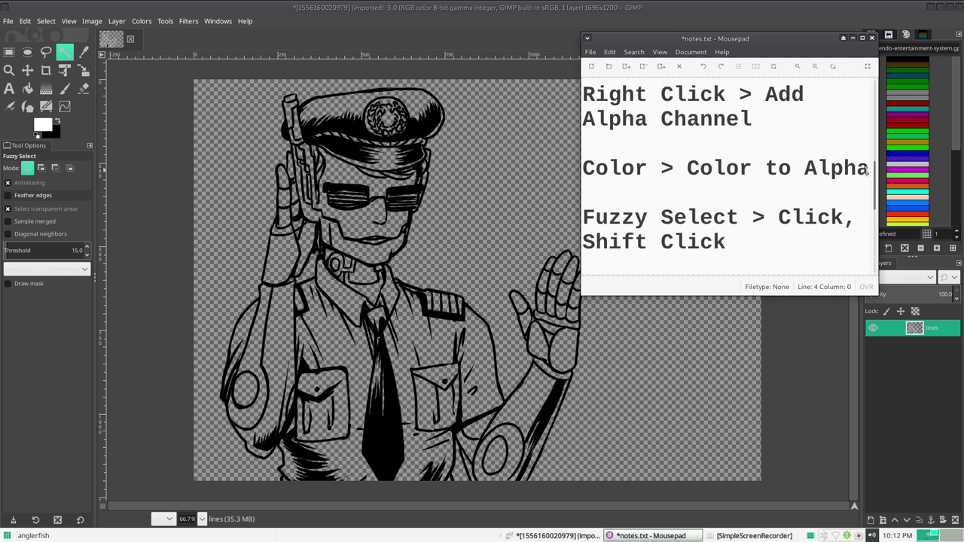
pyautogui.moveTo(866, 171); pyautogui.dragTo(567, 39)
pyautogui.press('Delete')
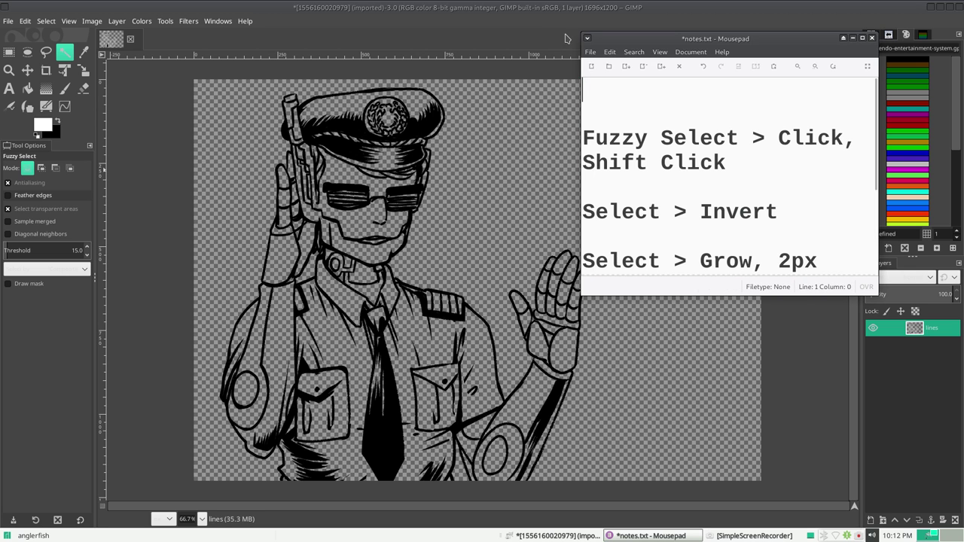
pyautogui.write("(Hold shift if there's any inside areas you want to select too! An additon sign + will appear next to the wand as you are holding it.)")
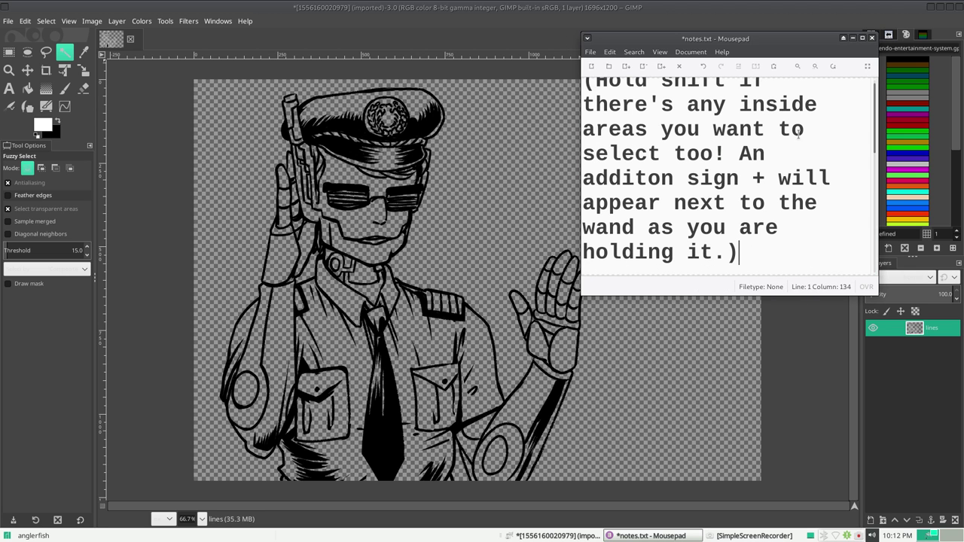
# - Correct the typo 'additon' to 'addition' in the tip and scroll down
pyautogui.scroll(1, 877, 143)
pyautogui.moveTo(585, 88)
pyautogui.mouseDown()
pyautogui.moveTo(766, 88)
pyautogui.moveTo(817, 131)
pyautogui.moveTo(785, 162)
pyautogui.mouseUp()
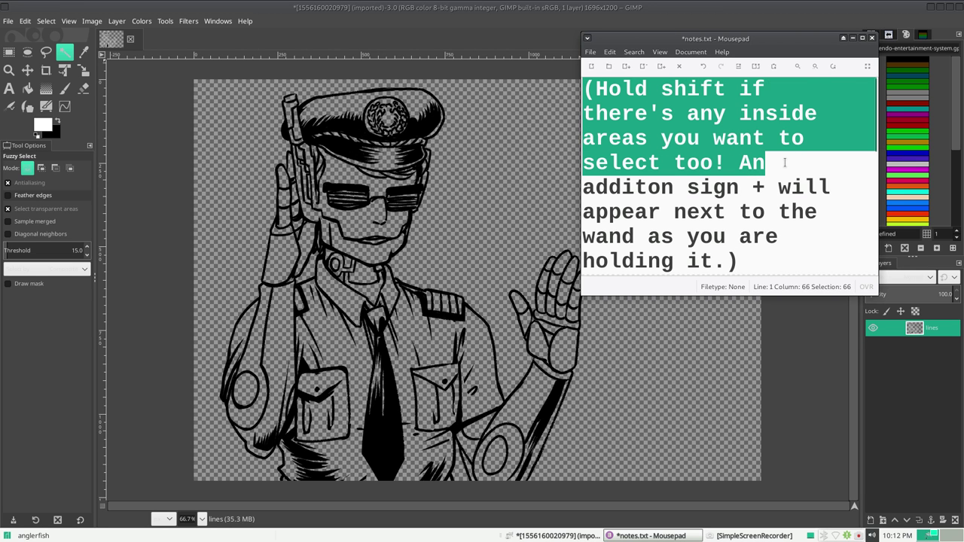
pyautogui.click(646, 188)
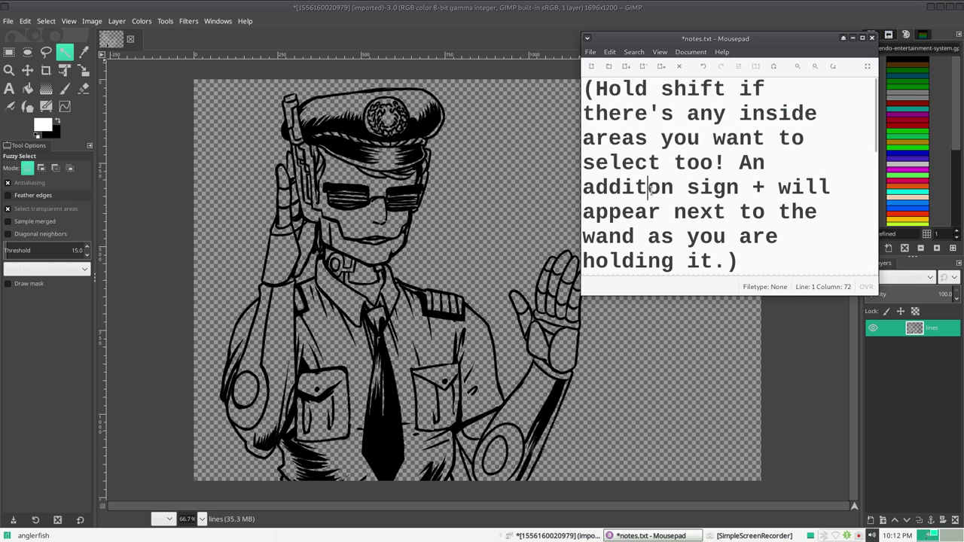
pyautogui.write('i')
pyautogui.moveTo(586, 90)
pyautogui.mouseDown()
pyautogui.moveTo(844, 195)
pyautogui.moveTo(740, 264)
pyautogui.mouseUp()
pyautogui.click(785, 217)
pyautogui.moveTo(765, 187); pyautogui.dragTo(778, 188)
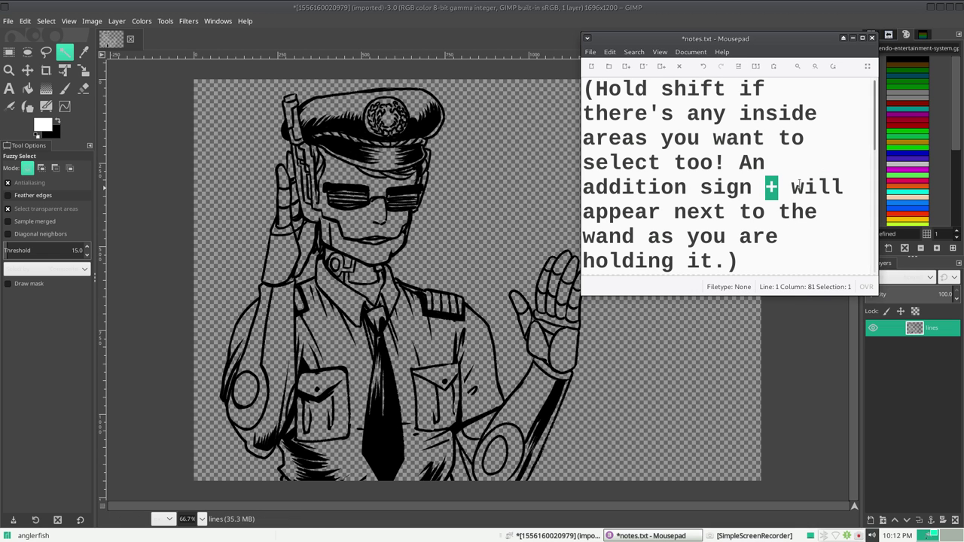
pyautogui.moveTo(874, 138); pyautogui.dragTo(871, 224)
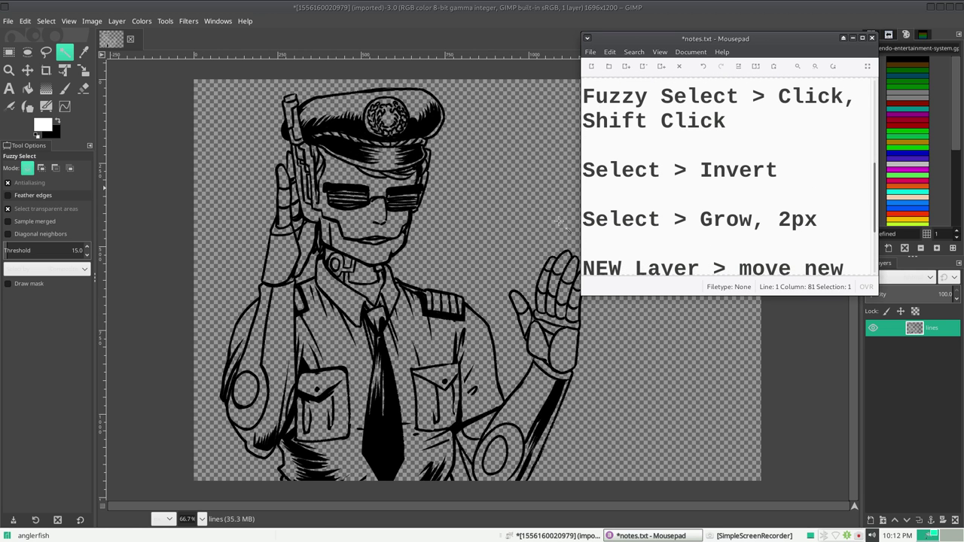
# - Fuzzy-select the transparent background around the robot officer and highlight the Select > Invert note
pyautogui.click(229, 178)
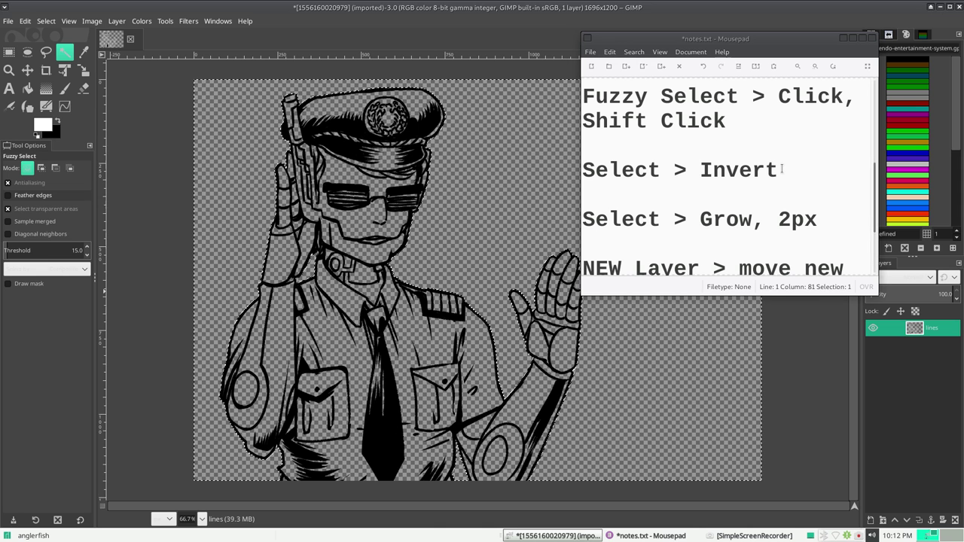
pyautogui.moveTo(782, 169); pyautogui.dragTo(582, 170)
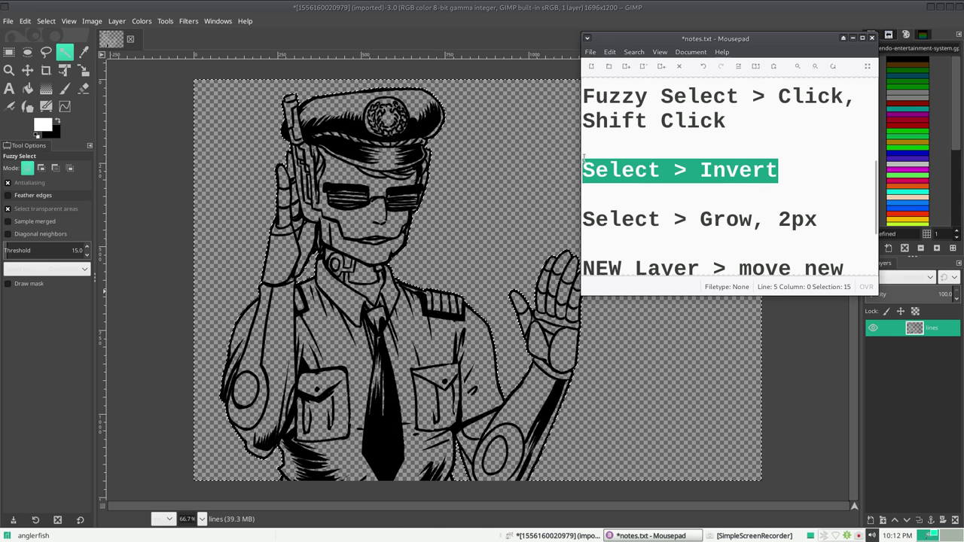
# - Move the 'Select > Grow, 2px' note above 'Select > Invert' and highlight that line
pyautogui.click(46, 23)
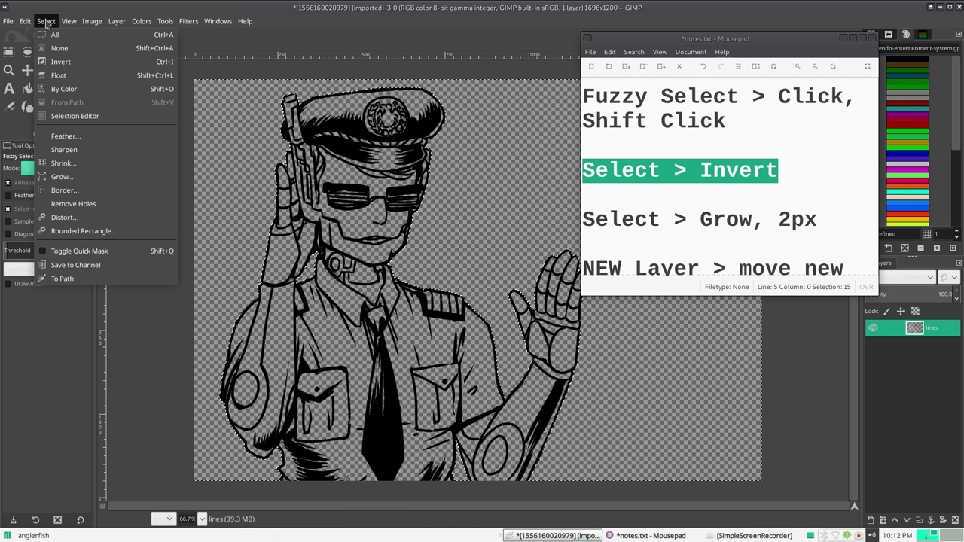
pyautogui.click(60, 62)
pyautogui.moveTo(818, 220); pyautogui.dragTo(582, 219)
pyautogui.press('BackSpace')
pyautogui.click(614, 151)
pyautogui.press('Return')
pyautogui.press('Return')
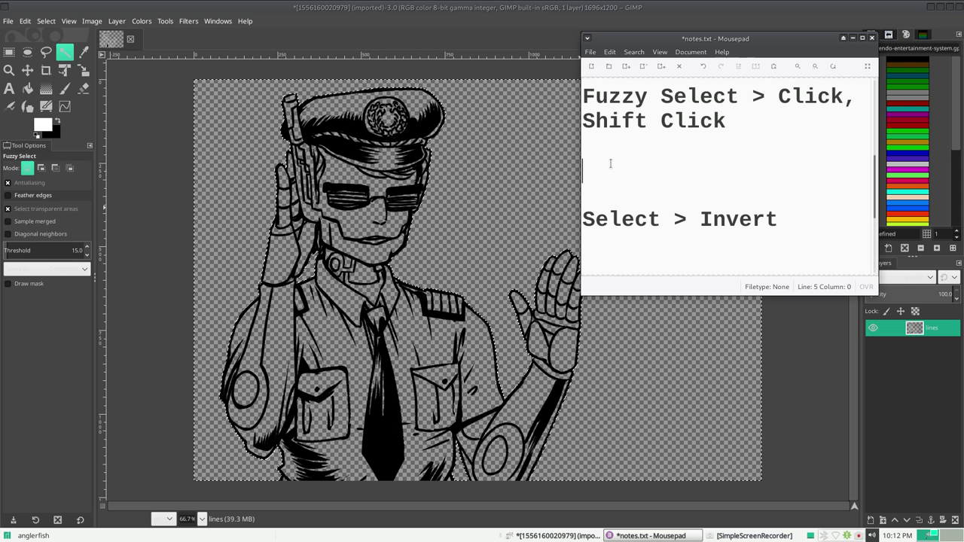
pyautogui.hotkey('ctrl', 'v')
pyautogui.click(660, 258)
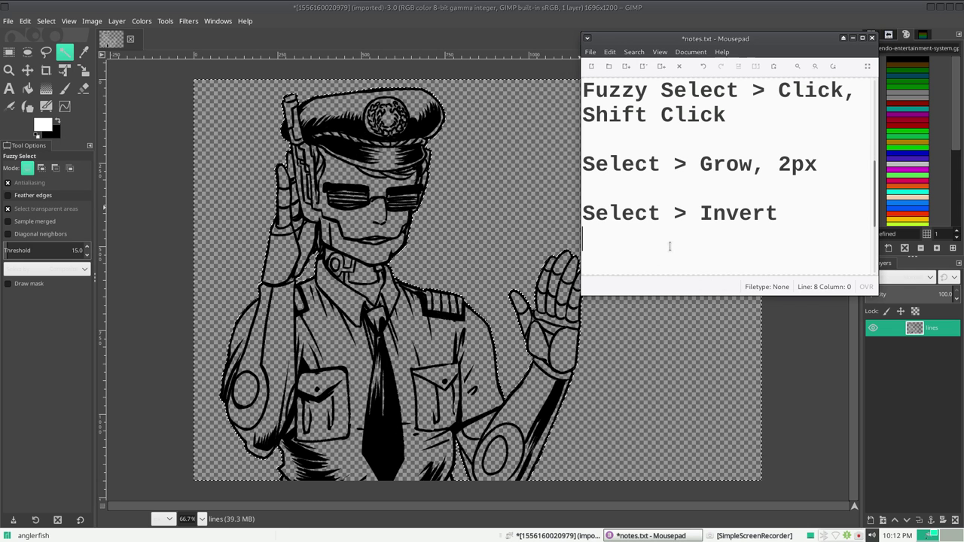
pyautogui.moveTo(836, 164); pyautogui.dragTo(624, 150)
pyautogui.click(609, 161)
pyautogui.moveTo(867, 164); pyautogui.dragTo(582, 165)
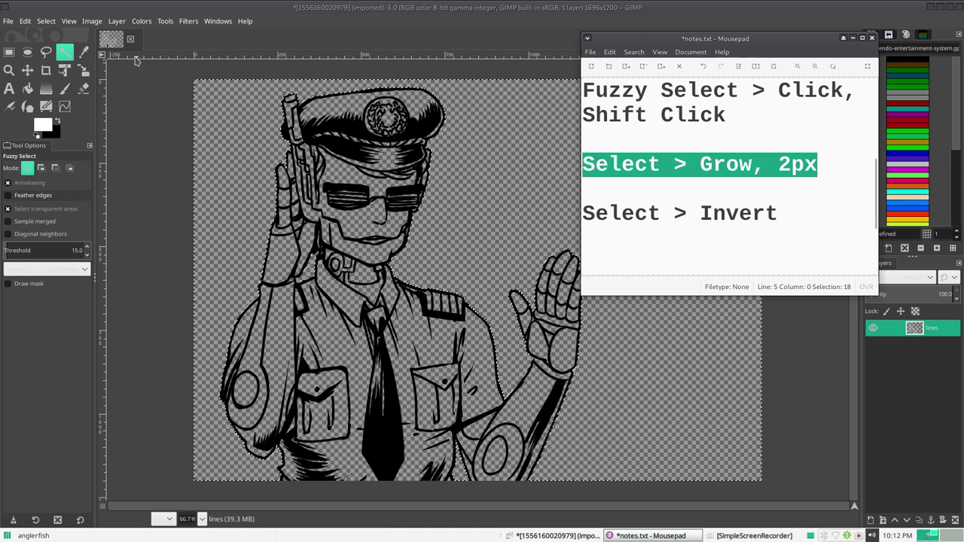
# - Grow the selection by 2 px with Select > Grow
pyautogui.click(46, 21)
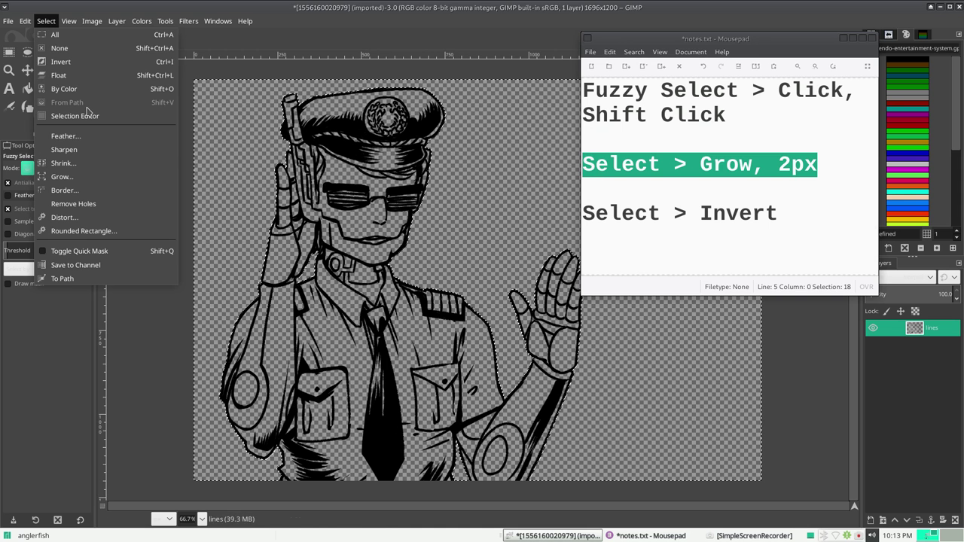
pyautogui.click(64, 176)
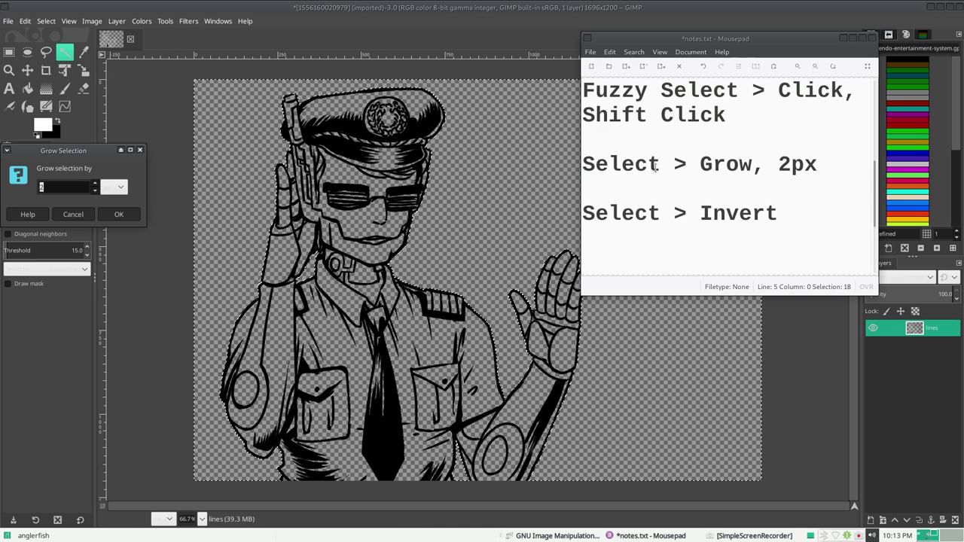
pyautogui.moveTo(87, 158)
pyautogui.mouseDown()
pyautogui.moveTo(495, 132)
pyautogui.moveTo(525, 143)
pyautogui.mouseUp()
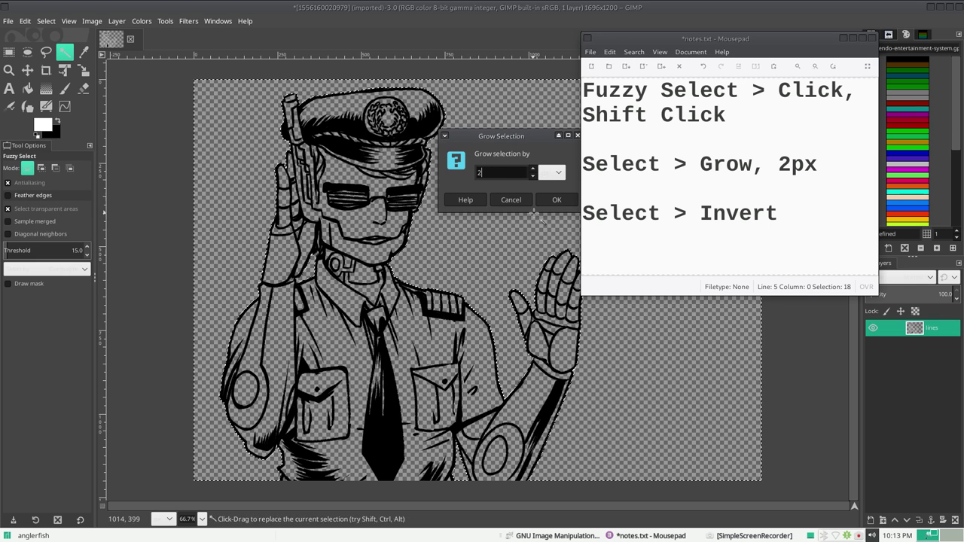
pyautogui.click(556, 199)
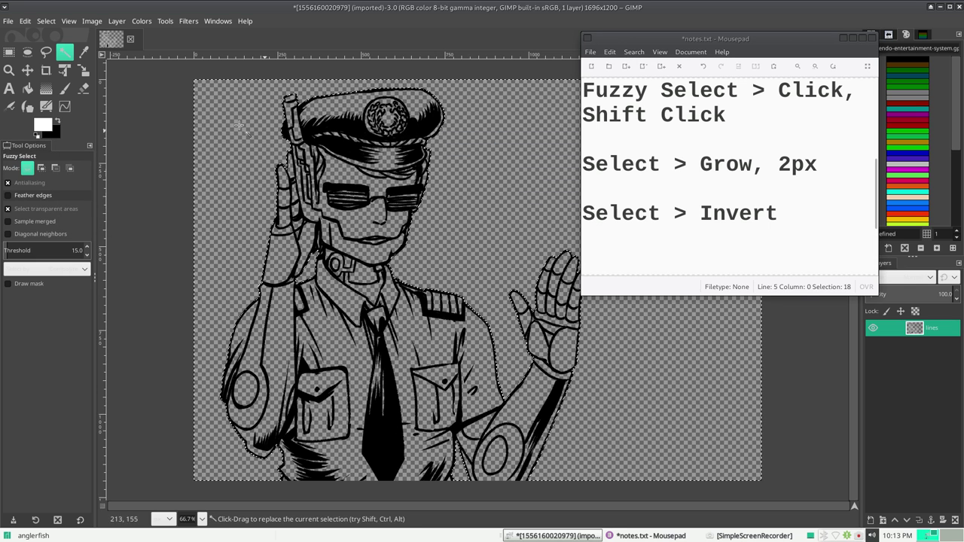
# - Reopen and close the Grow dialog unchanged, then highlight the Select > Invert note
pyautogui.click(47, 23)
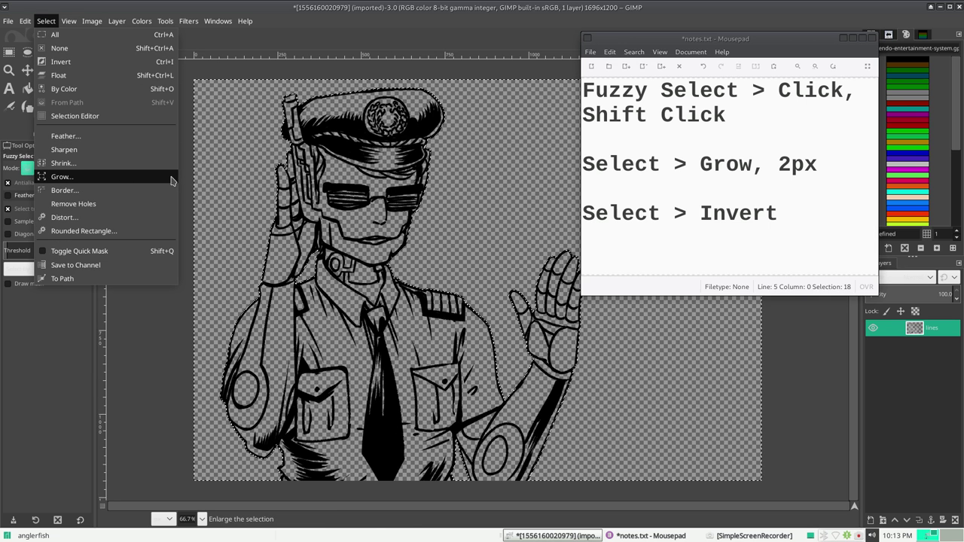
pyautogui.click(171, 180)
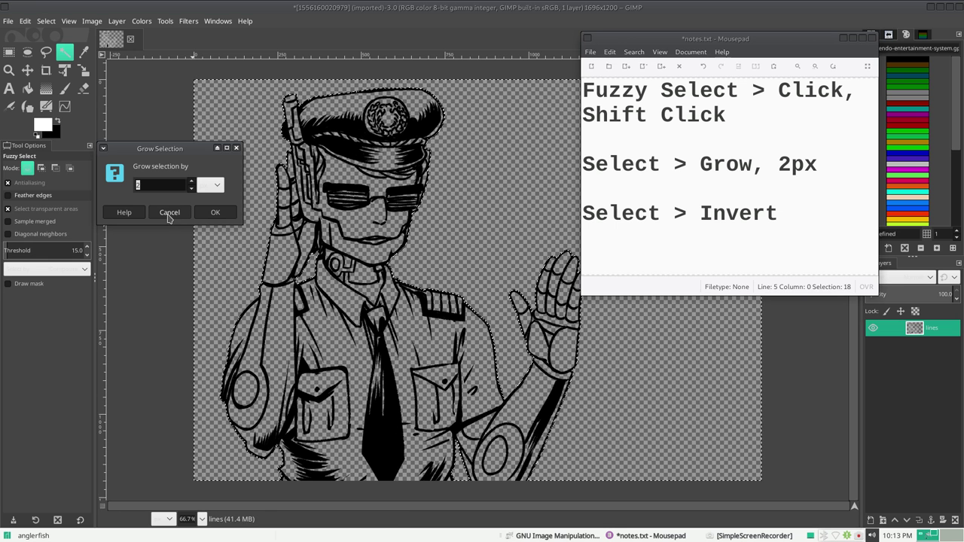
pyautogui.click(168, 214)
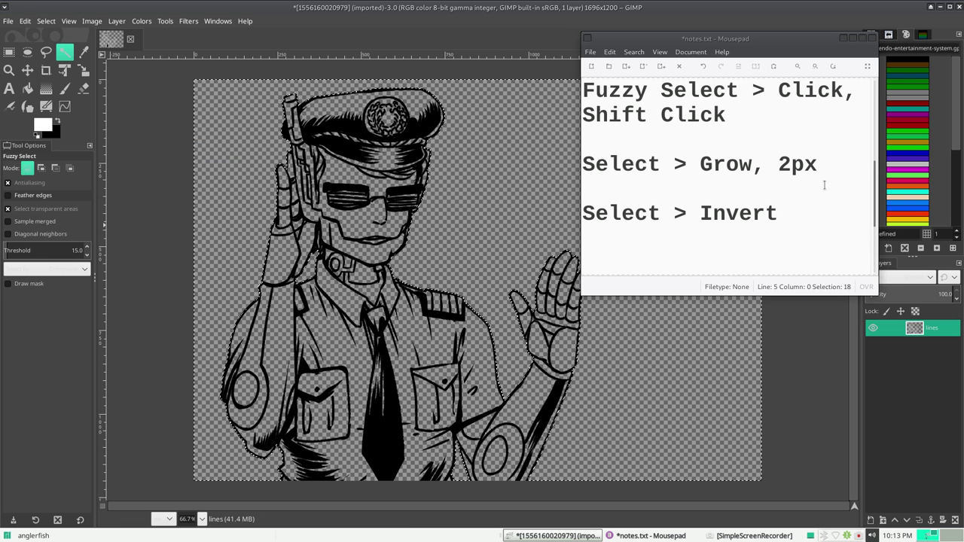
pyautogui.moveTo(781, 213); pyautogui.dragTo(585, 190)
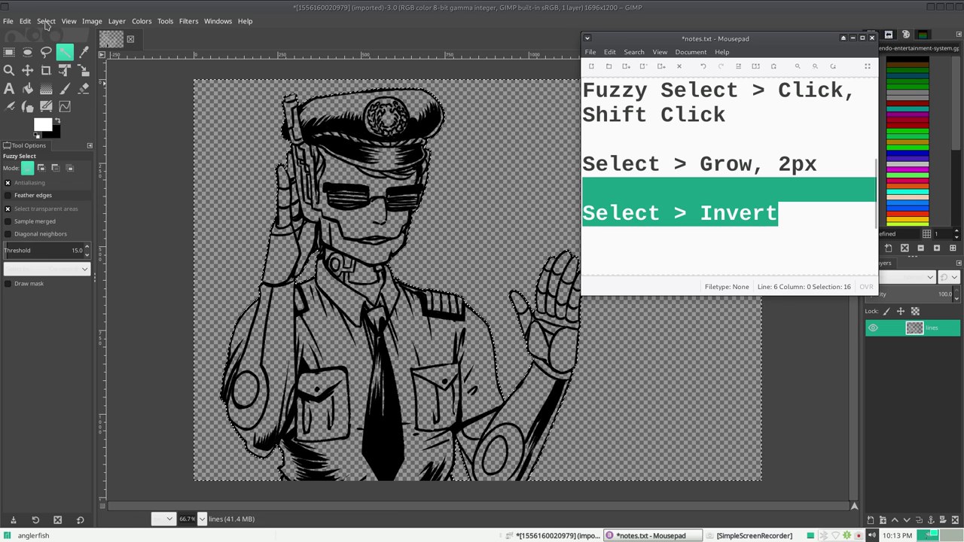
# - Invert the selection to cover the robot officer, then scroll the notes to the next steps
pyautogui.click(45, 23)
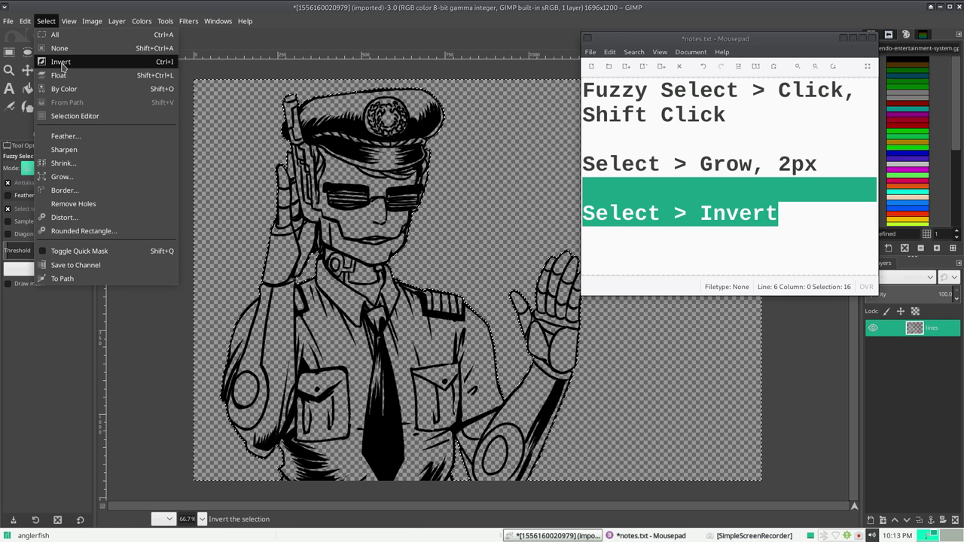
pyautogui.click(92, 62)
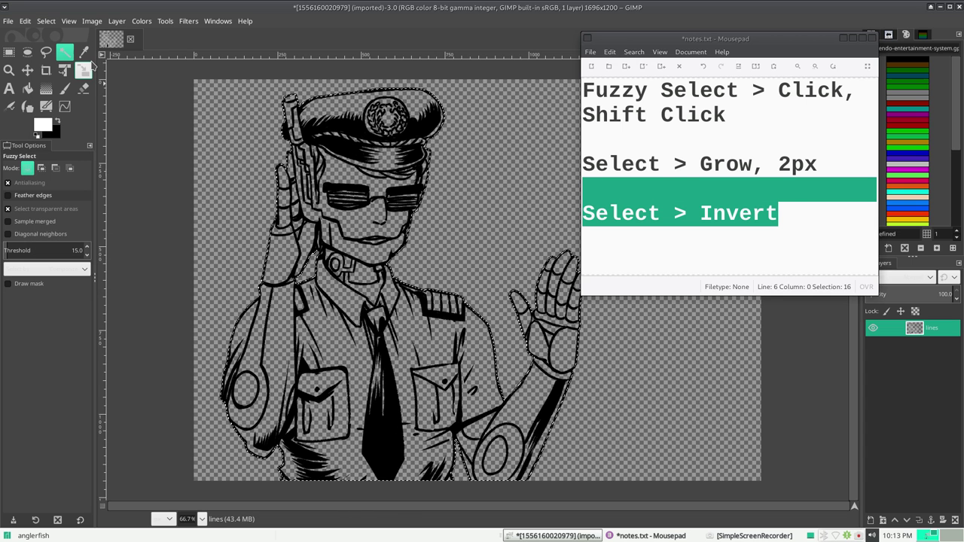
pyautogui.click(788, 252)
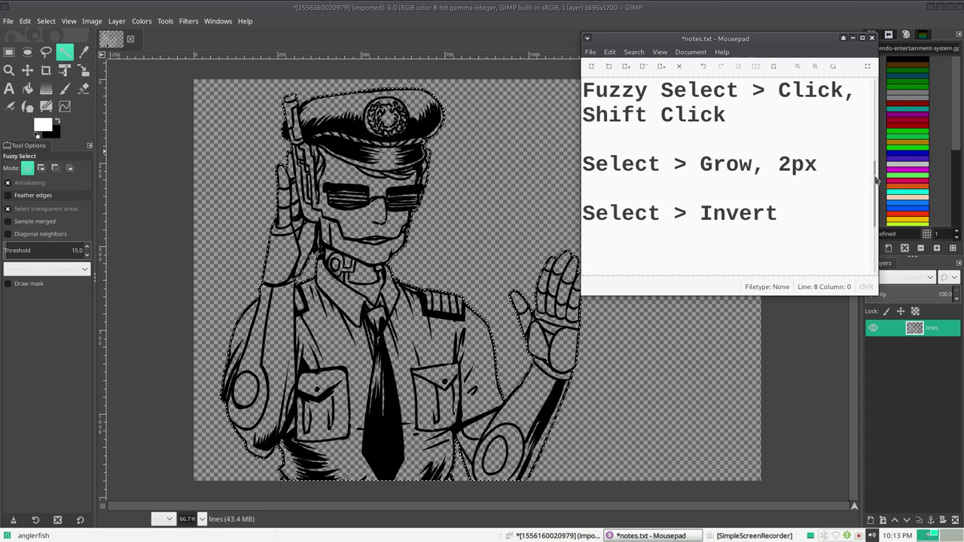
pyautogui.scroll(-1, 877, 184)
pyautogui.scroll(-1, 876, 185)
pyautogui.scroll(-2, 876, 194)
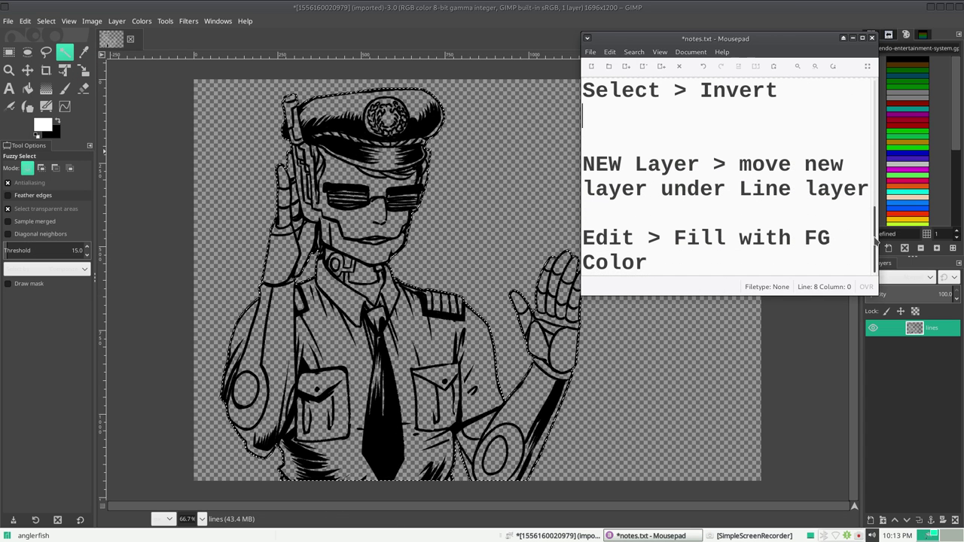
# - Add a new layer, move it beneath the lines layer and rename it 'flat'
pyautogui.click(871, 520)
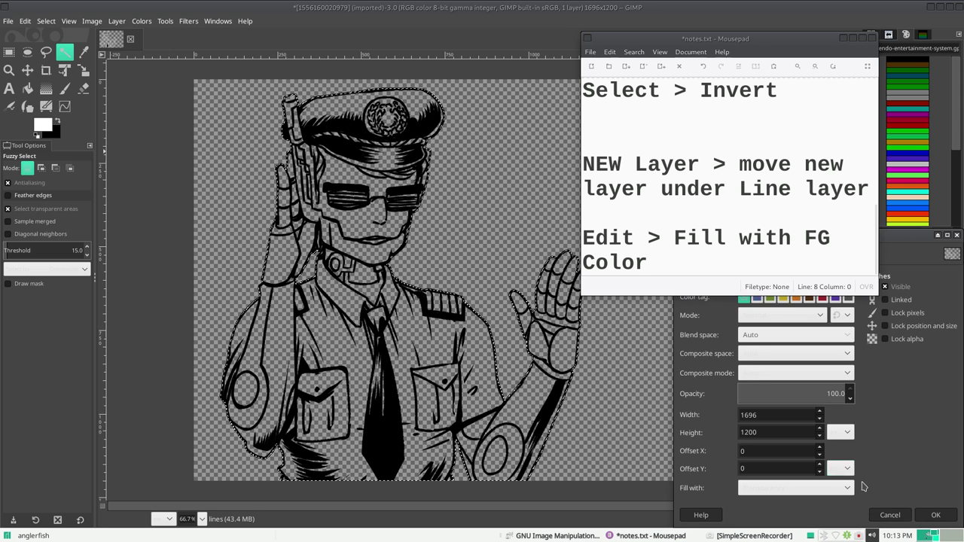
pyautogui.click(933, 516)
pyautogui.moveTo(933, 328); pyautogui.dragTo(931, 360)
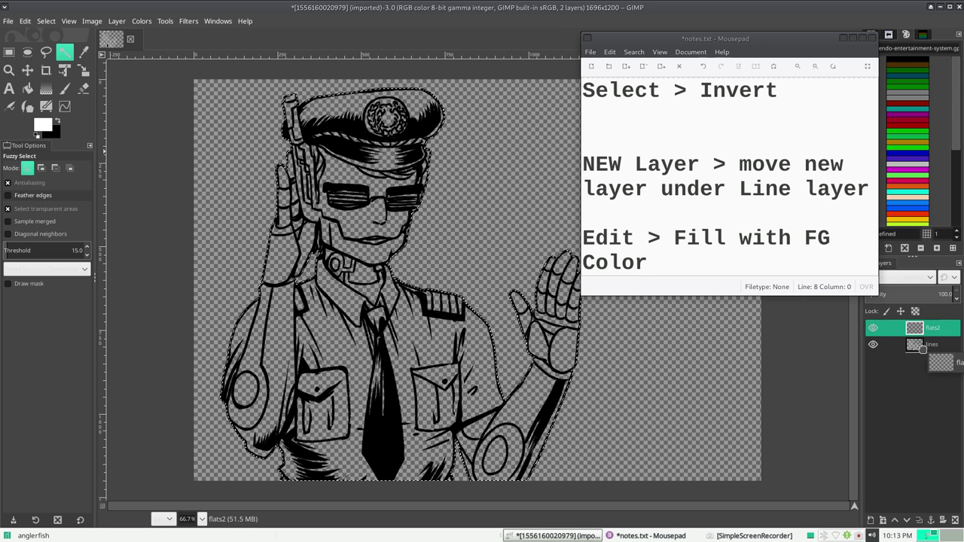
pyautogui.doubleClick(934, 345)
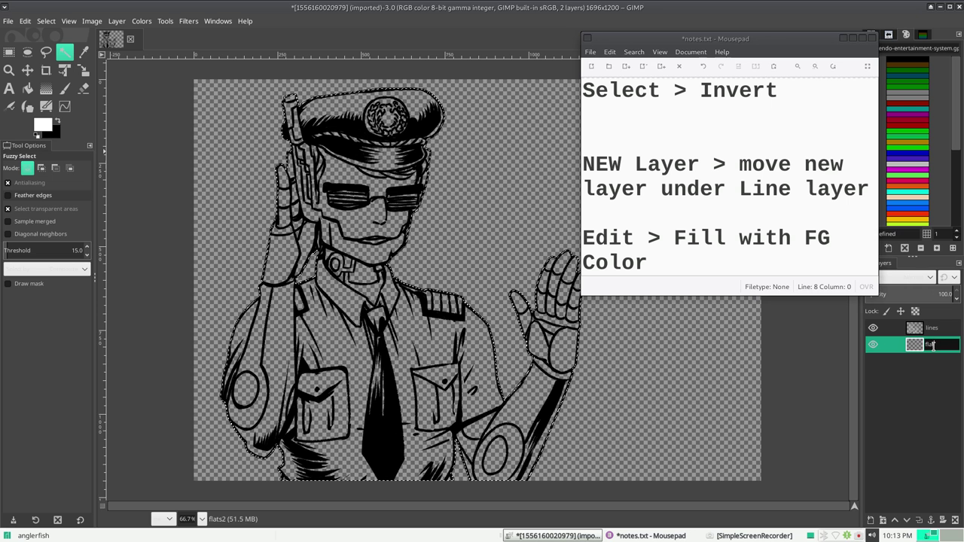
pyautogui.press('Return')
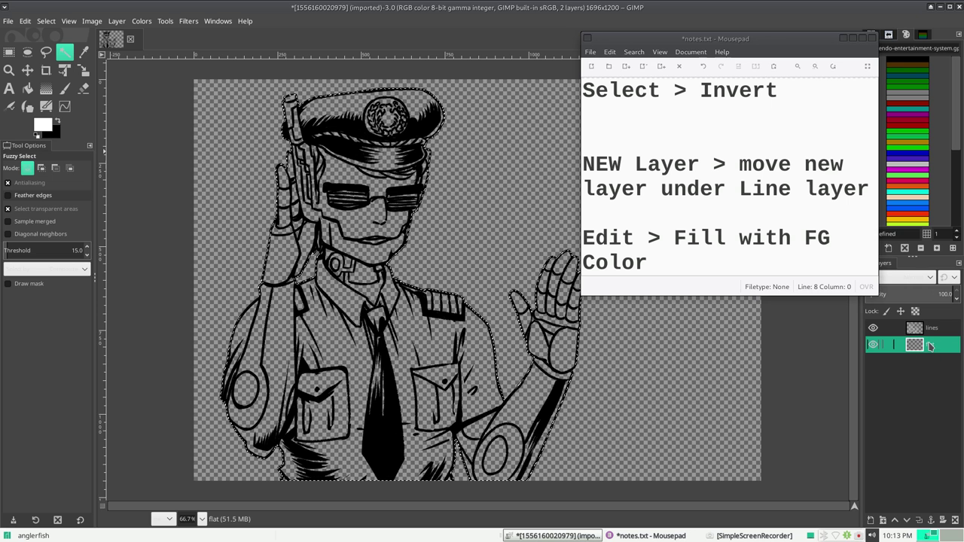
pyautogui.moveTo(615, 43); pyautogui.dragTo(599, 18)
# - Fill the selected figure on the flat layer with white FG color, then select None
pyautogui.click(24, 21)
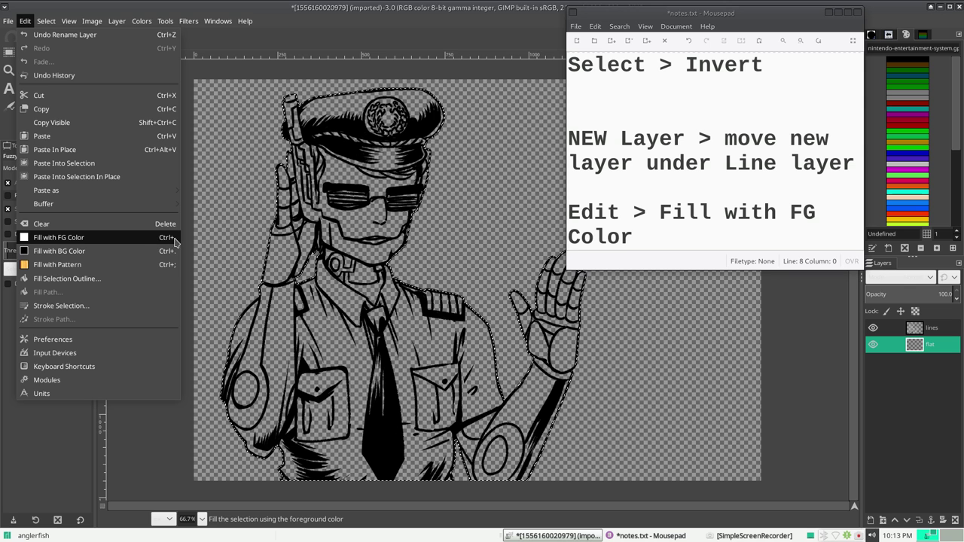
pyautogui.click(134, 239)
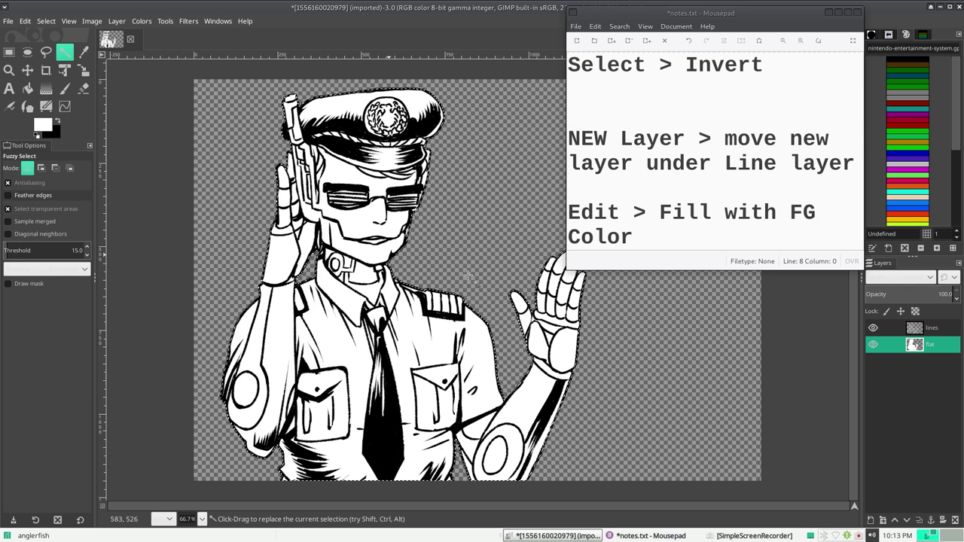
pyautogui.click(46, 21)
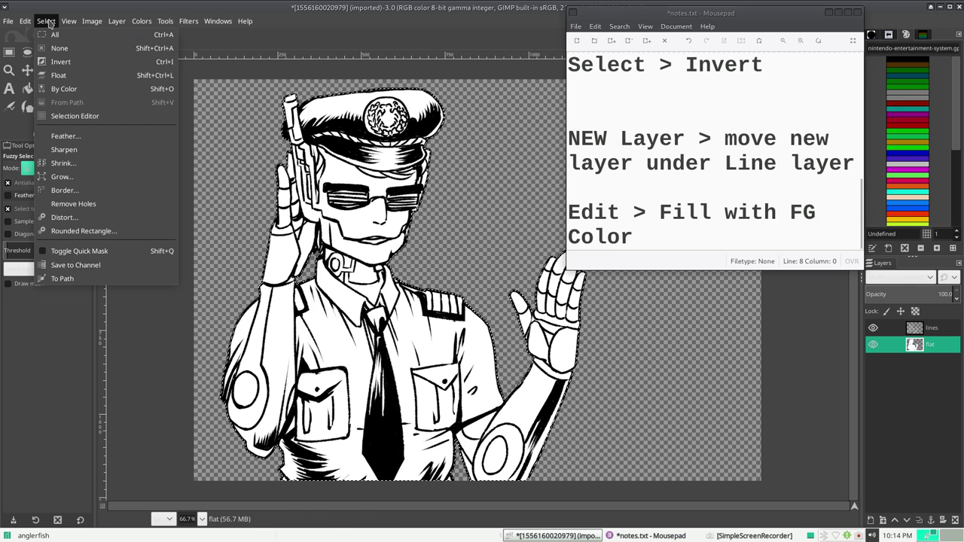
pyautogui.click(82, 48)
pyautogui.click(730, 245)
# - Add 'I can do this one more time!' and 'Ready?' to the notes, minimize Mousepad, and begin undoing in GIMP
pyautogui.press('Return')
pyautogui.press('Return')
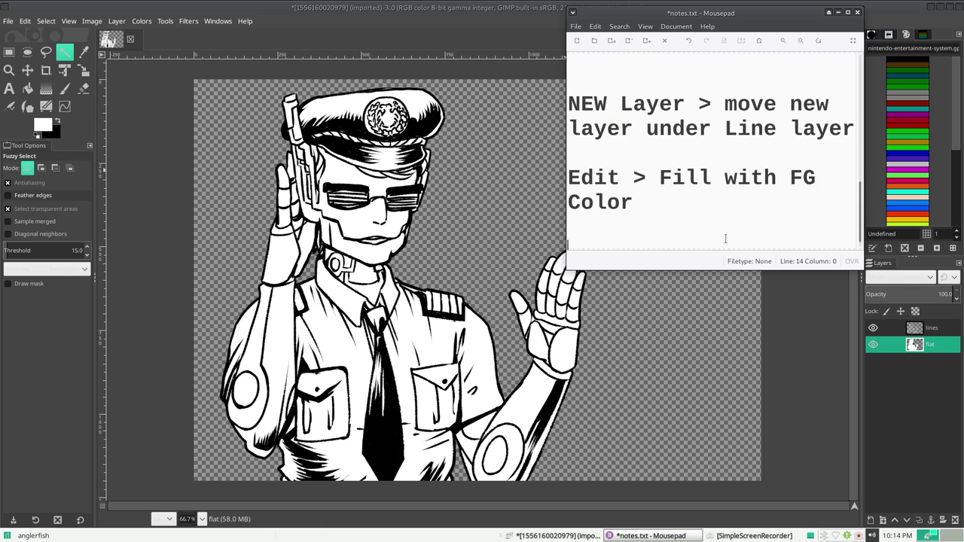
pyautogui.press('Return')
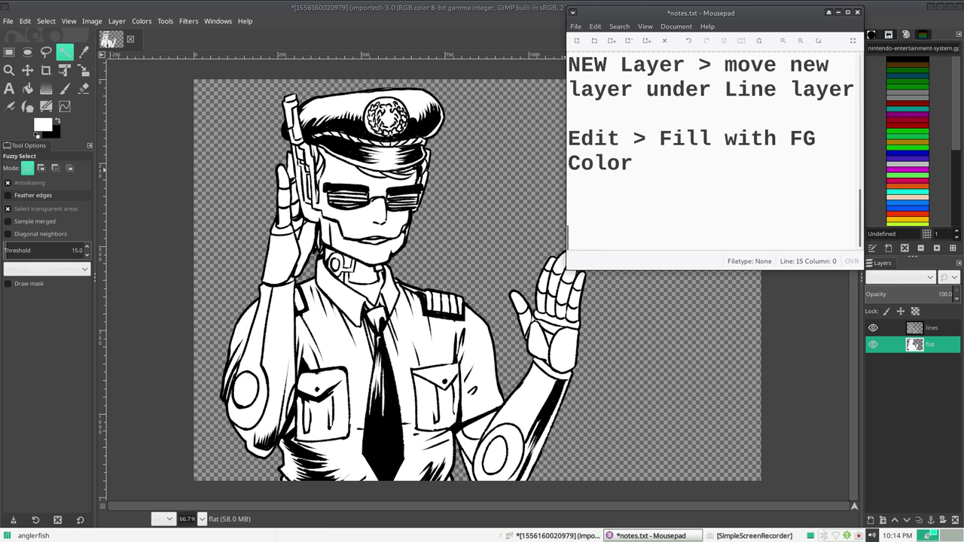
pyautogui.write('I can do this one more time!')
pyautogui.press('Return')
pyautogui.press('Return')
pyautogui.write('Re')
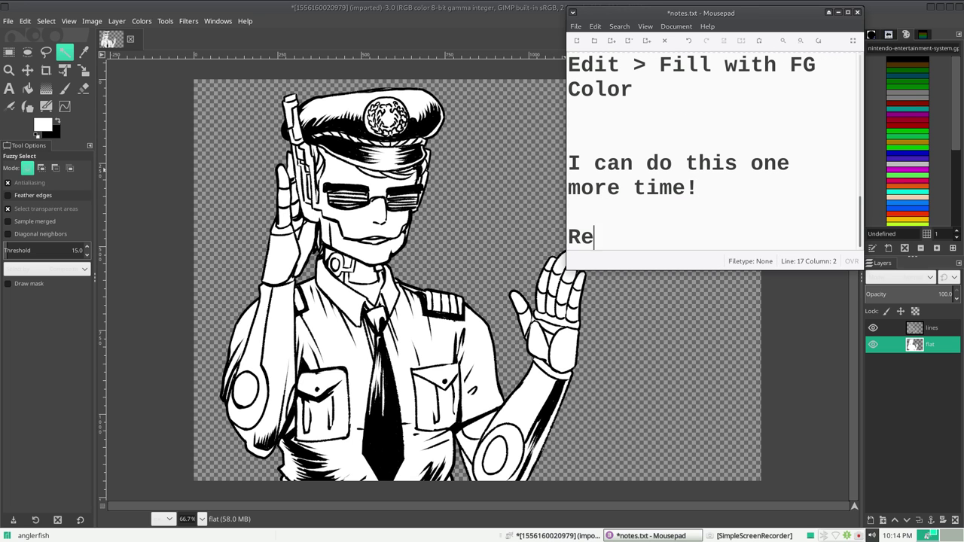
pyautogui.write('ady?')
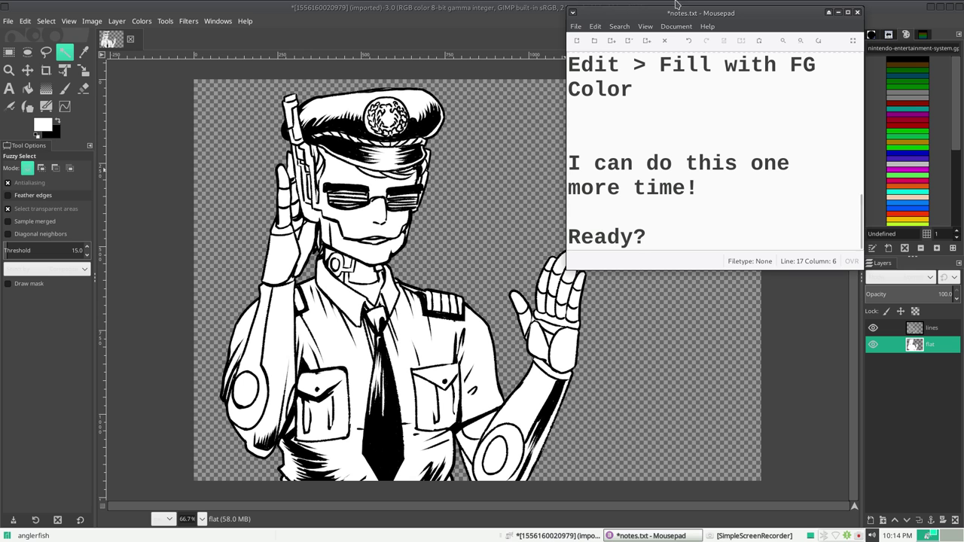
pyautogui.click(838, 13)
pyautogui.hotkey('ctrl', 'z')
pyautogui.hotkey('ctrl', 'z')
pyautogui.hotkey('ctrl', 'z')
pyautogui.hotkey('ctrl', 'z')
pyautogui.hotkey('ctrl', 'z')
# - Undo GIMP back to the original white-background line art
pyautogui.hotkey('ctrl', 'z')
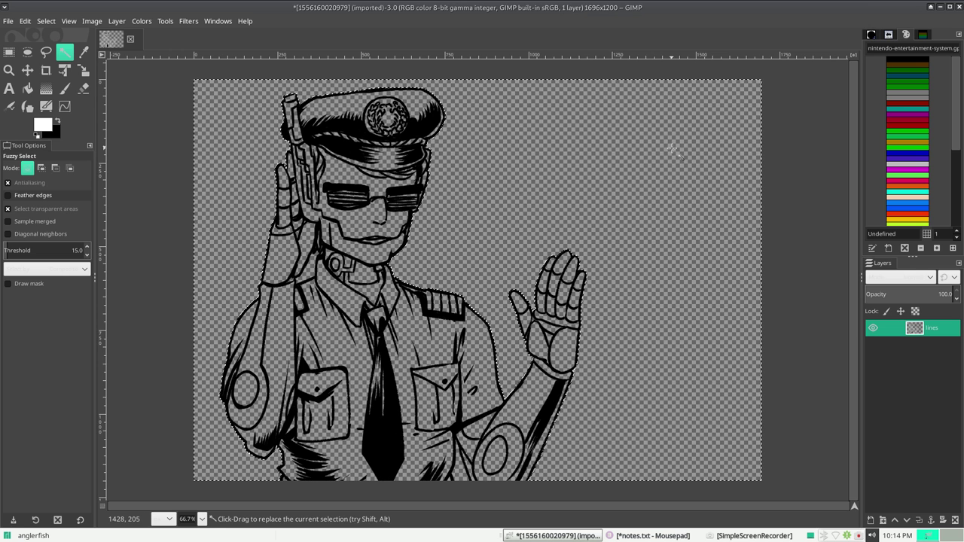
pyautogui.hotkey('ctrl', 'z')
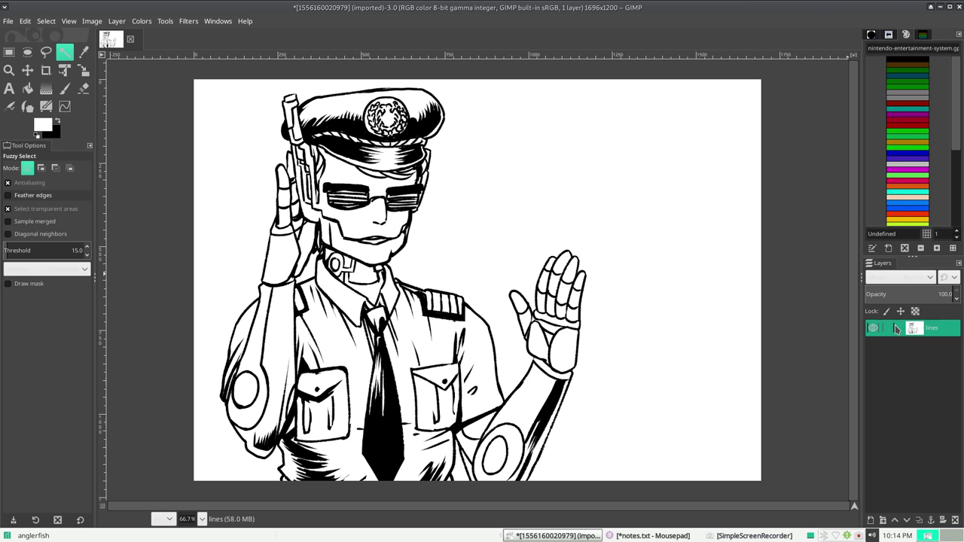
pyautogui.rightClick(901, 329)
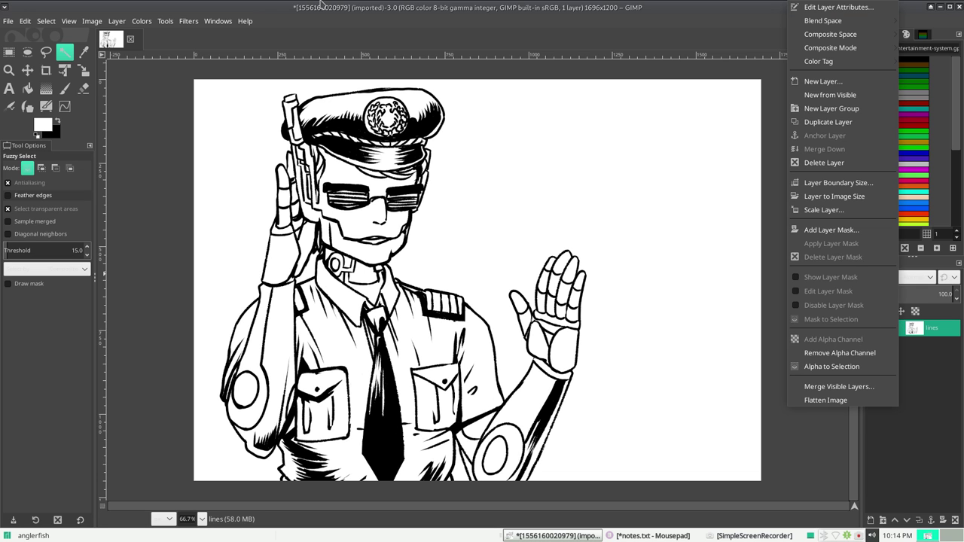
pyautogui.click(262, 12)
# - Apply Color to Alpha on white so the lines layer's background becomes transparent
pyautogui.click(142, 22)
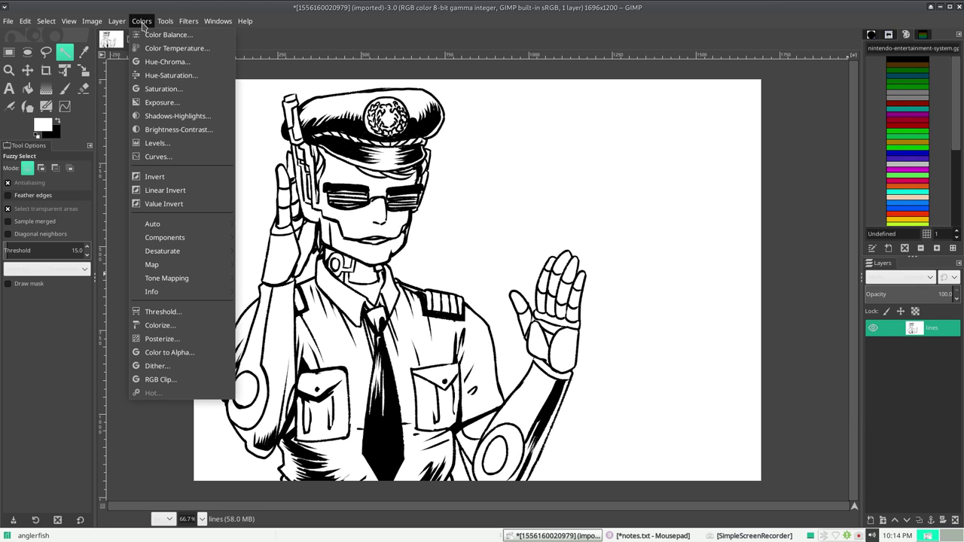
pyautogui.click(192, 358)
pyautogui.click(270, 312)
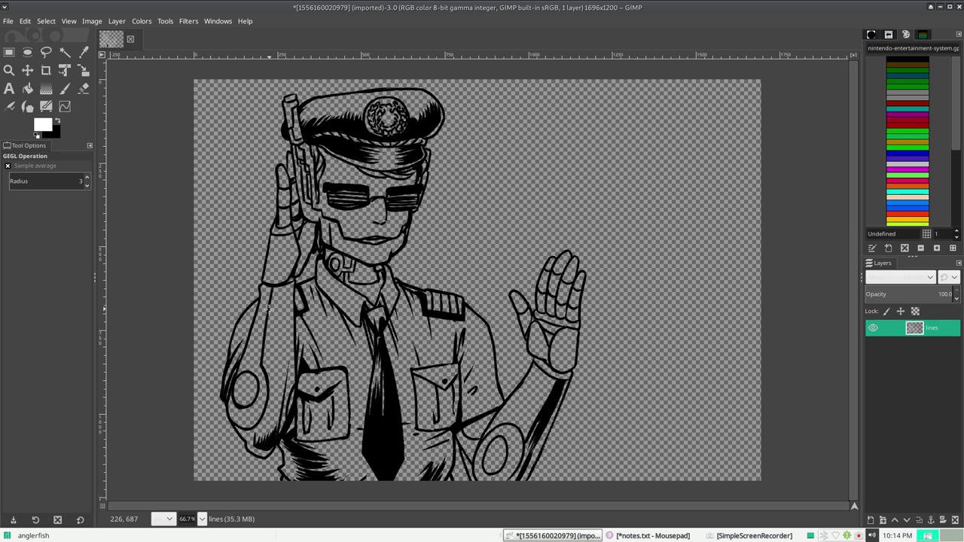
pyautogui.click(65, 53)
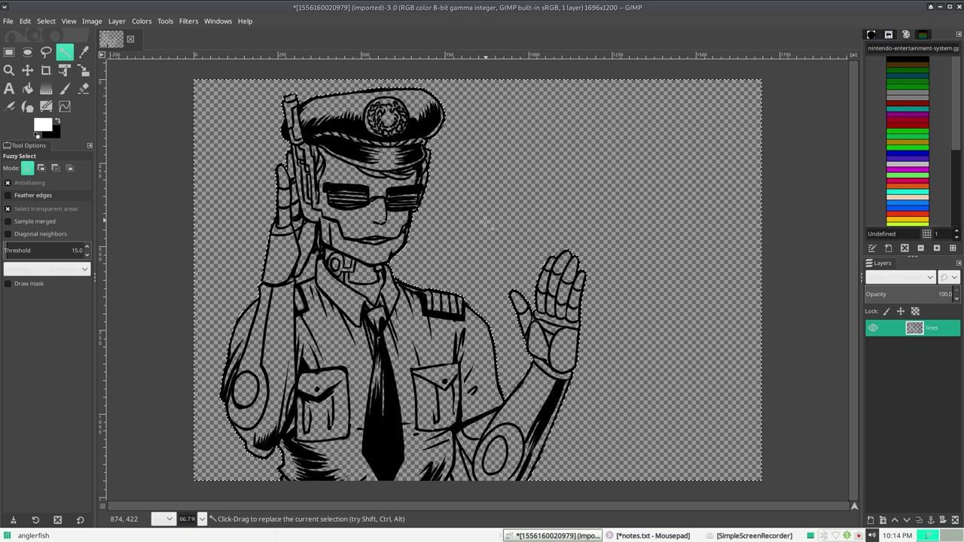
# - Fuzzy-select the transparent background, grow the selection by 2 px, then invert it onto the robot
pyautogui.click(320, 279)
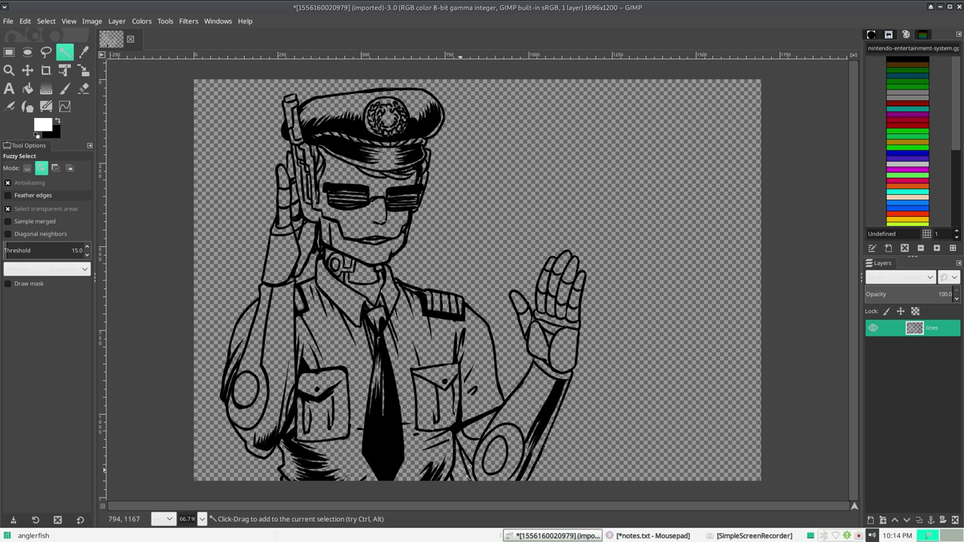
pyautogui.click(44, 22)
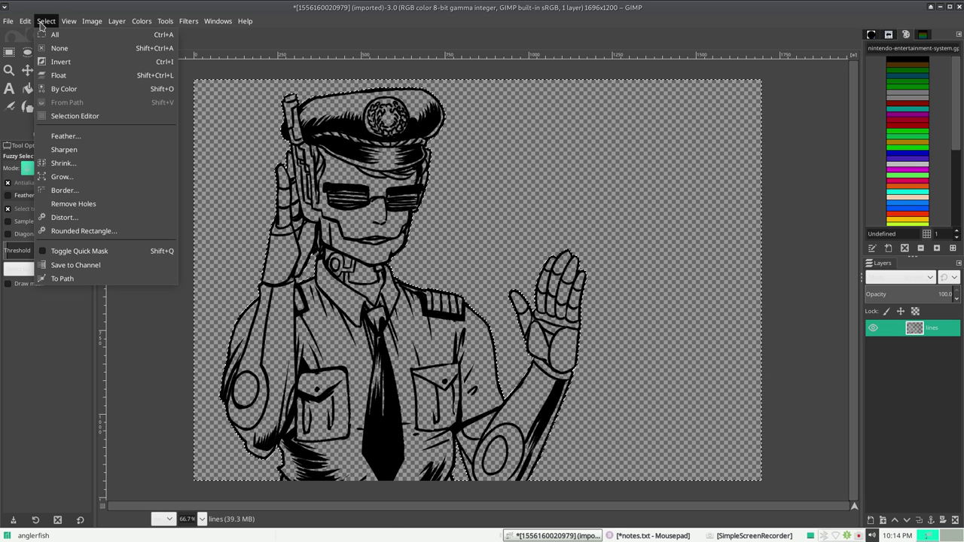
pyautogui.click(76, 178)
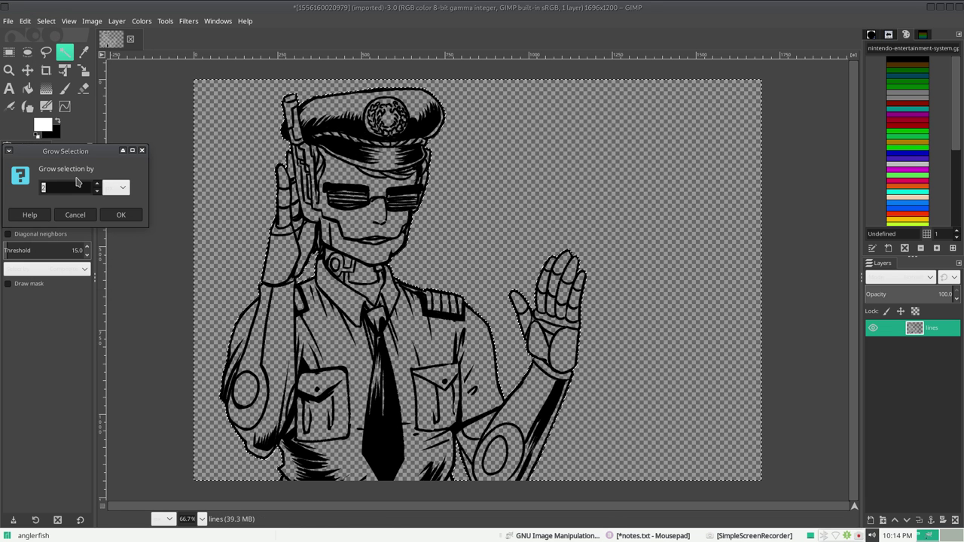
pyautogui.click(128, 215)
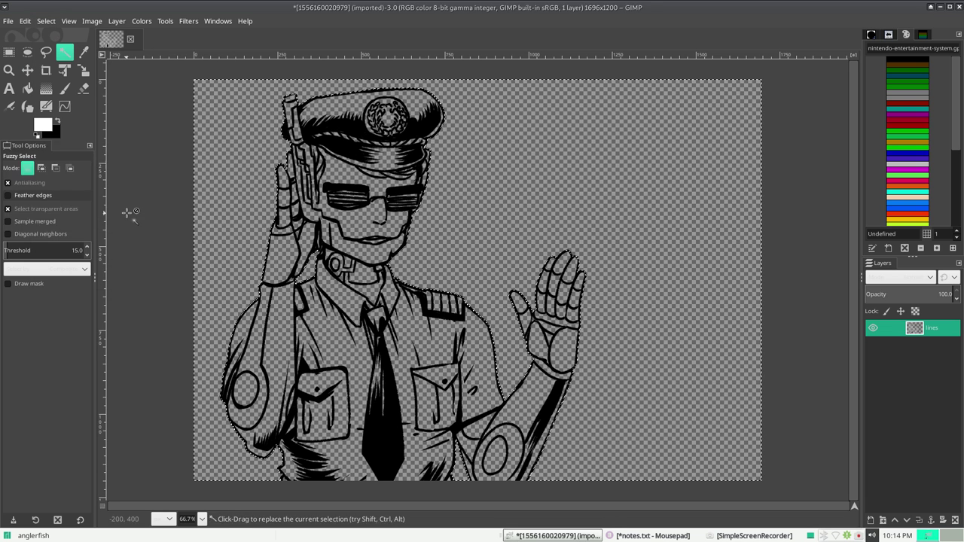
pyautogui.click(47, 23)
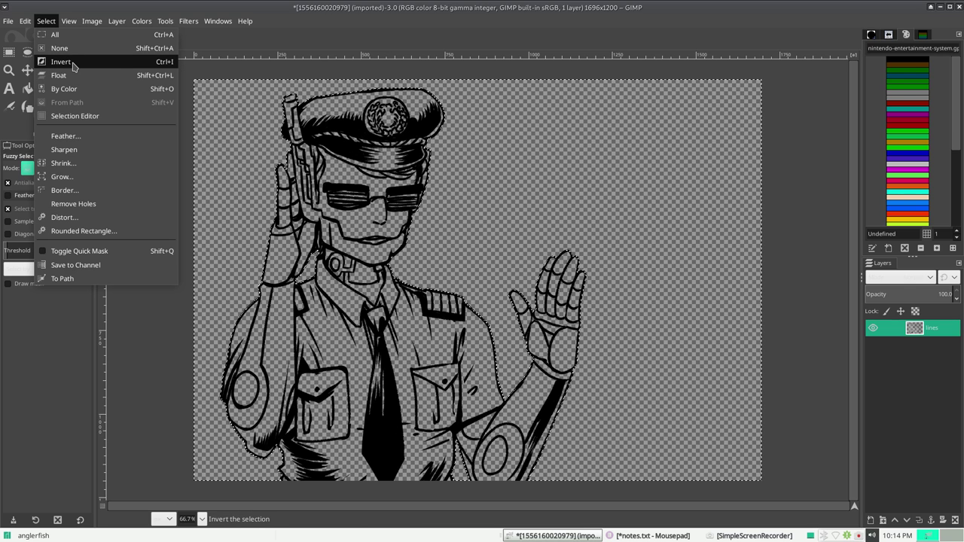
pyautogui.click(74, 63)
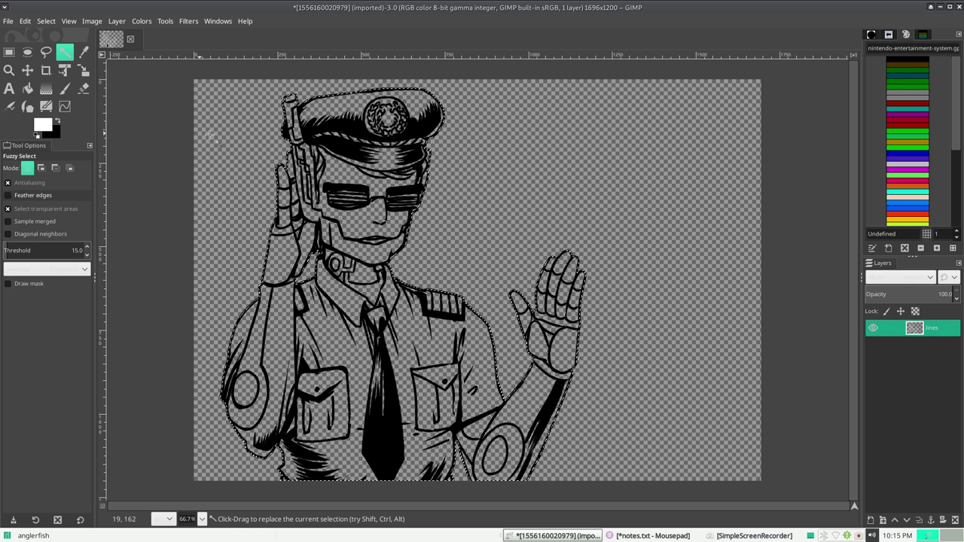
# - Create a new layer named 'flats' and move it below the lines layer
pyautogui.click(871, 520)
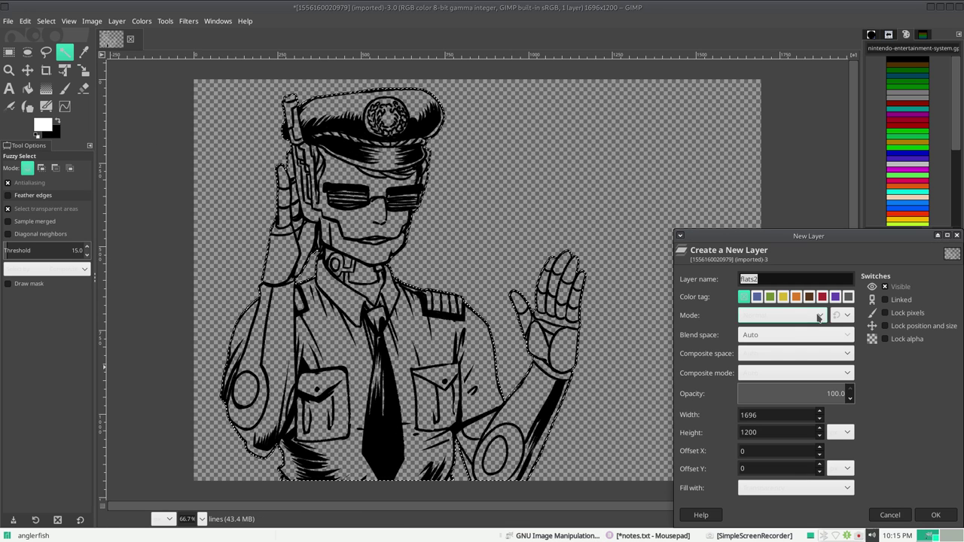
pyautogui.write('fl')
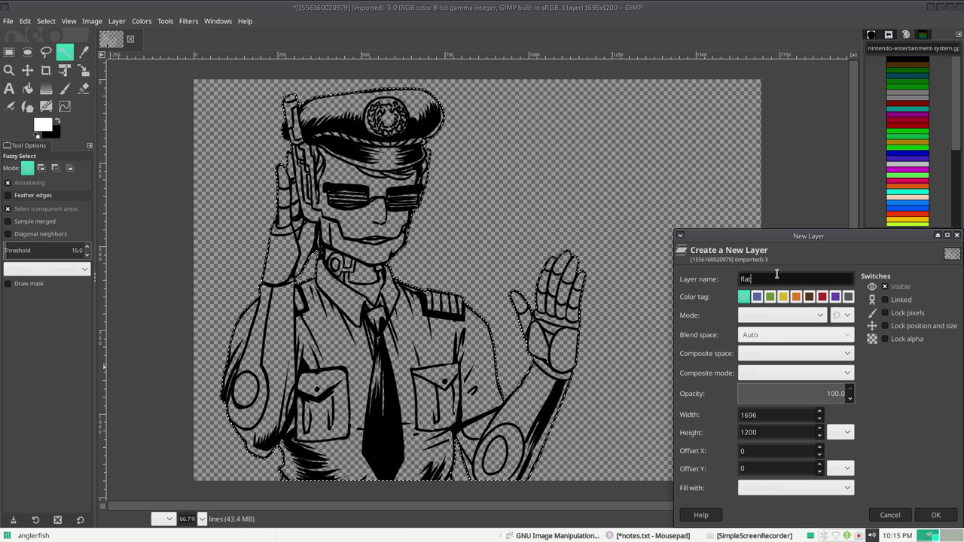
pyautogui.press('Return')
pyautogui.moveTo(918, 328)
pyautogui.mouseDown()
pyautogui.moveTo(922, 354)
pyautogui.moveTo(902, 357)
pyautogui.mouseUp()
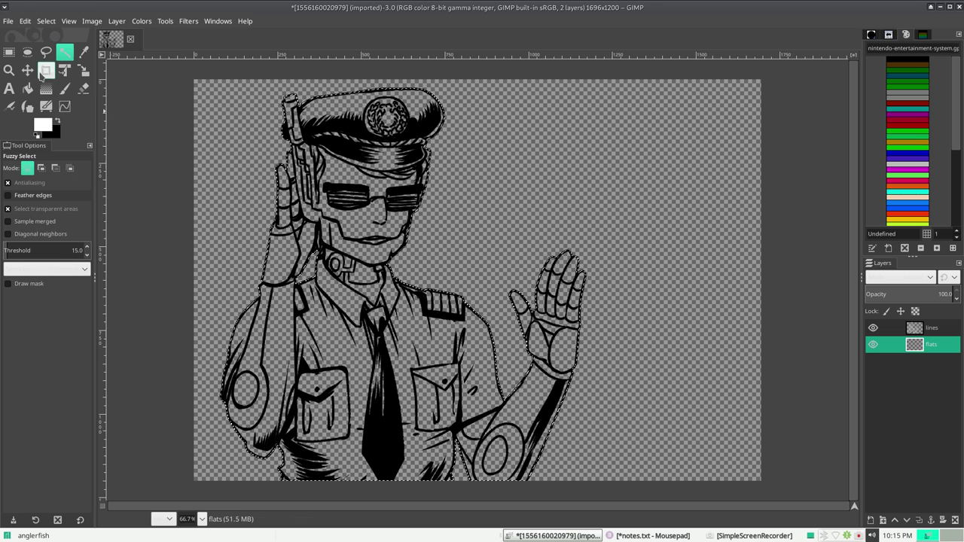
pyautogui.click(26, 21)
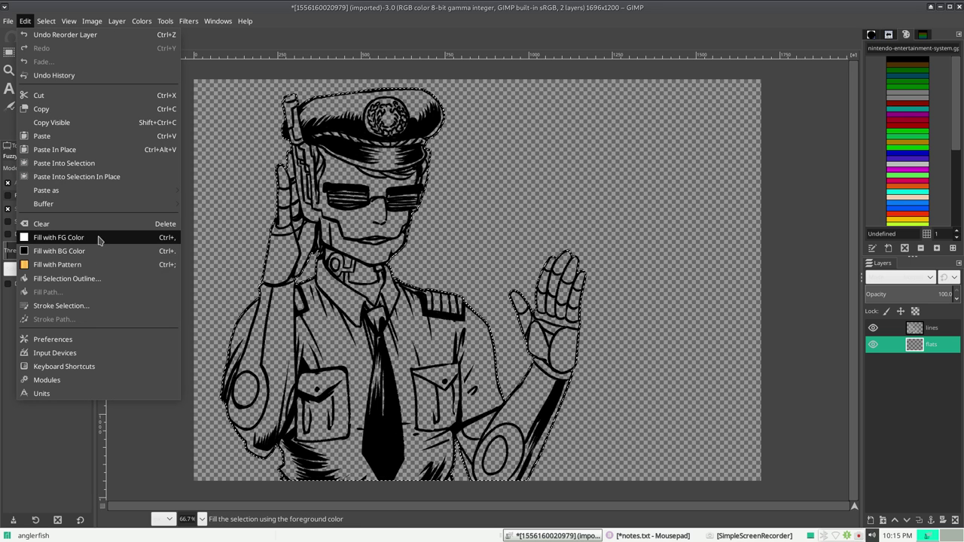
# - Fill the selected robot silhouette on the flats layer with white and clear the selection
pyautogui.click(97, 239)
pyautogui.click(46, 21)
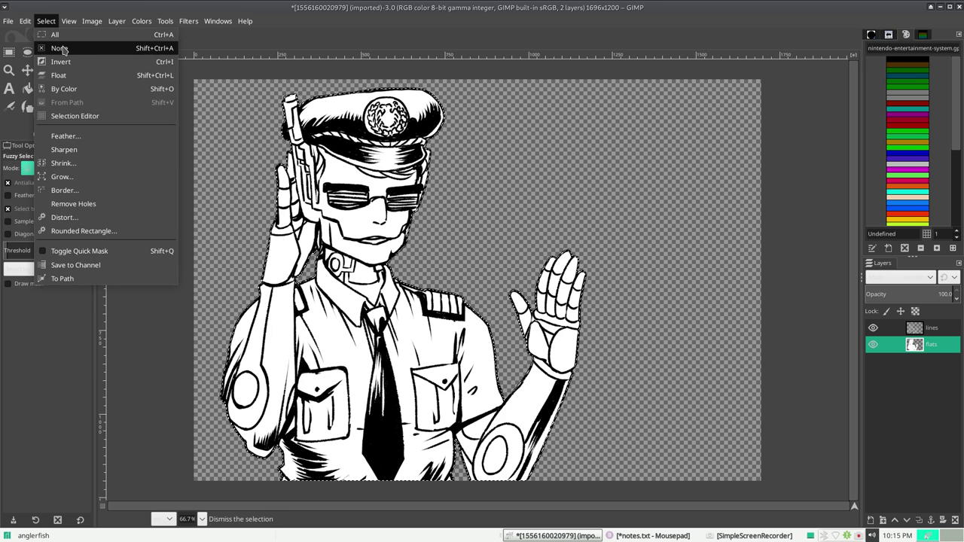
pyautogui.click(64, 50)
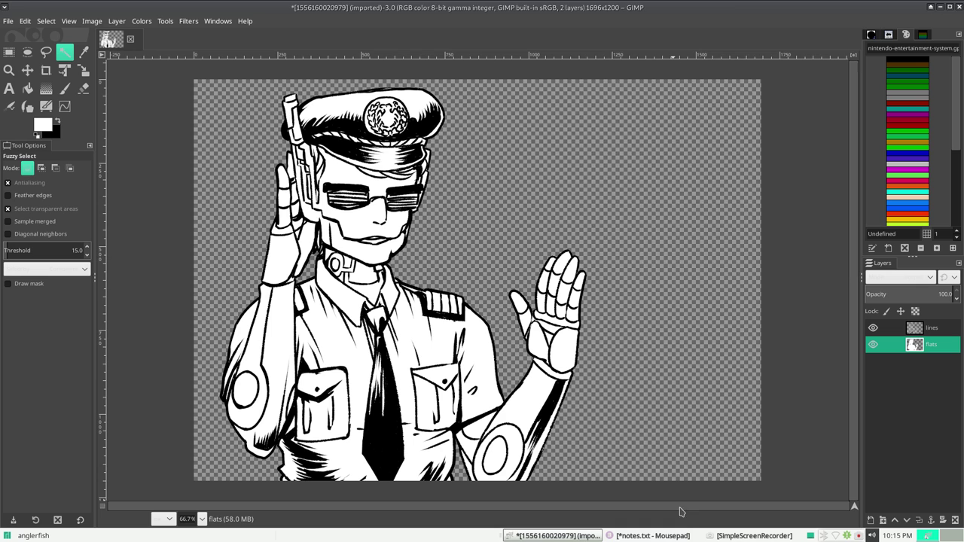
pyautogui.click(654, 536)
# - Add 'hope that helps! :)' to the notes, close Mousepad without saving, and show SimpleScreenRecorder
pyautogui.press('Return')
pyautogui.press('Return')
pyautogui.press('Return')
pyautogui.press('Return')
pyautogui.press('Return')
pyautogui.press('Return')
pyautogui.press('Return')
pyautogui.write('hope that helps! :')
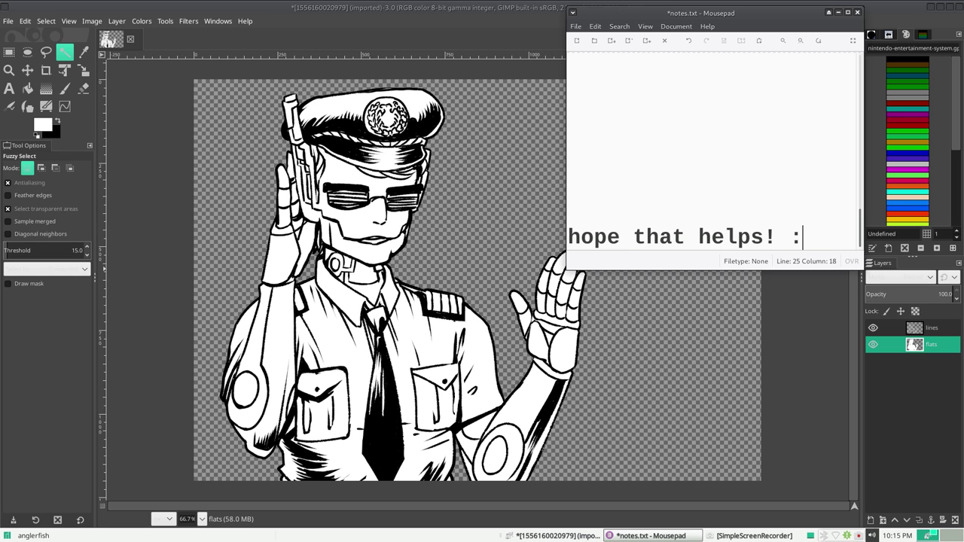
pyautogui.write(')')
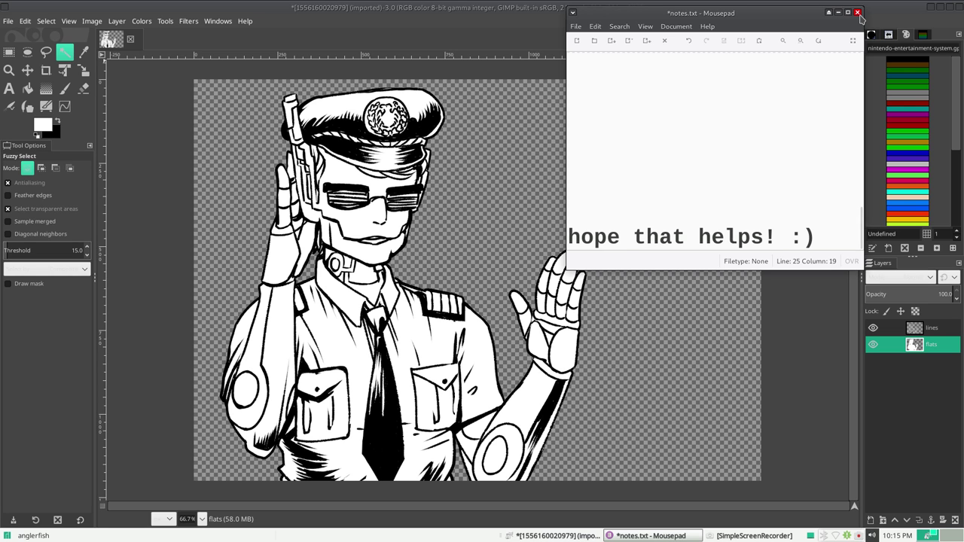
pyautogui.click(858, 13)
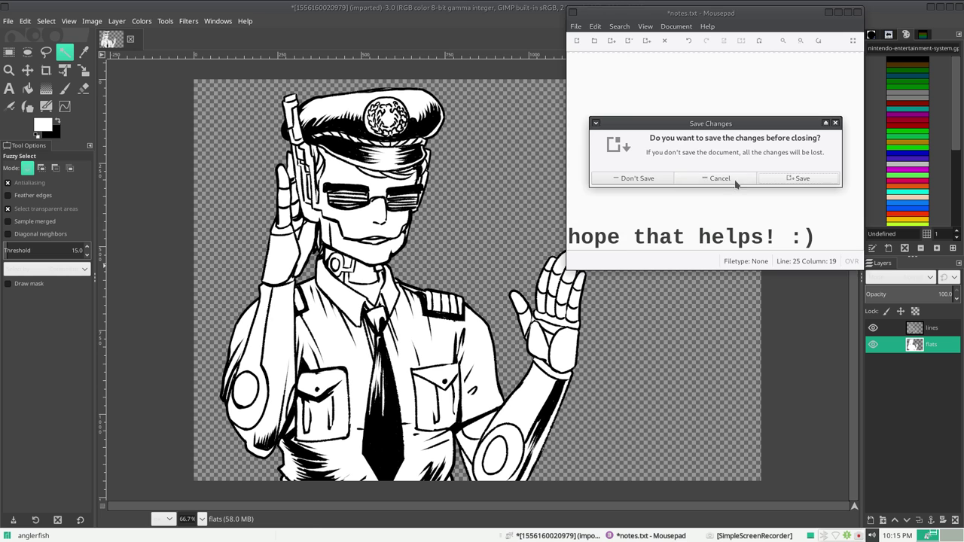
pyautogui.click(635, 183)
pyautogui.click(754, 536)
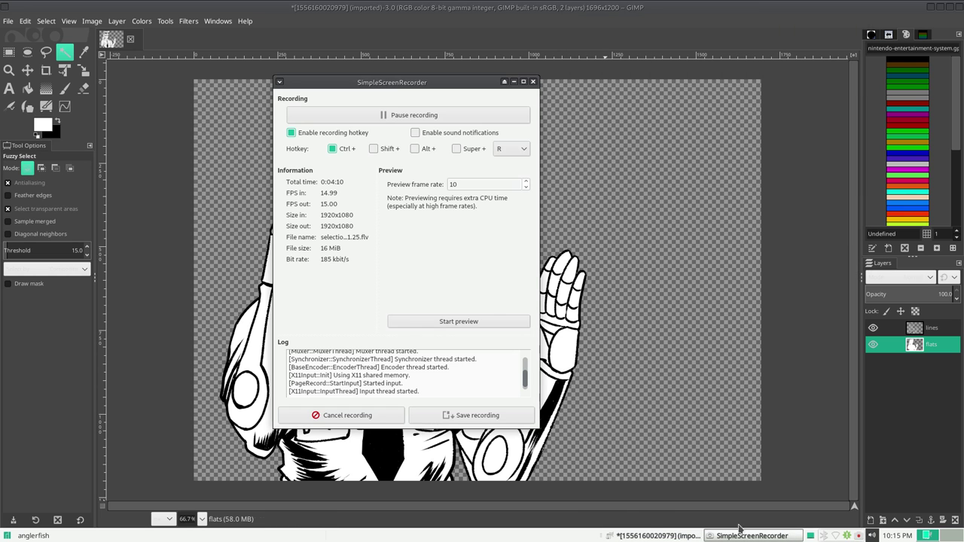